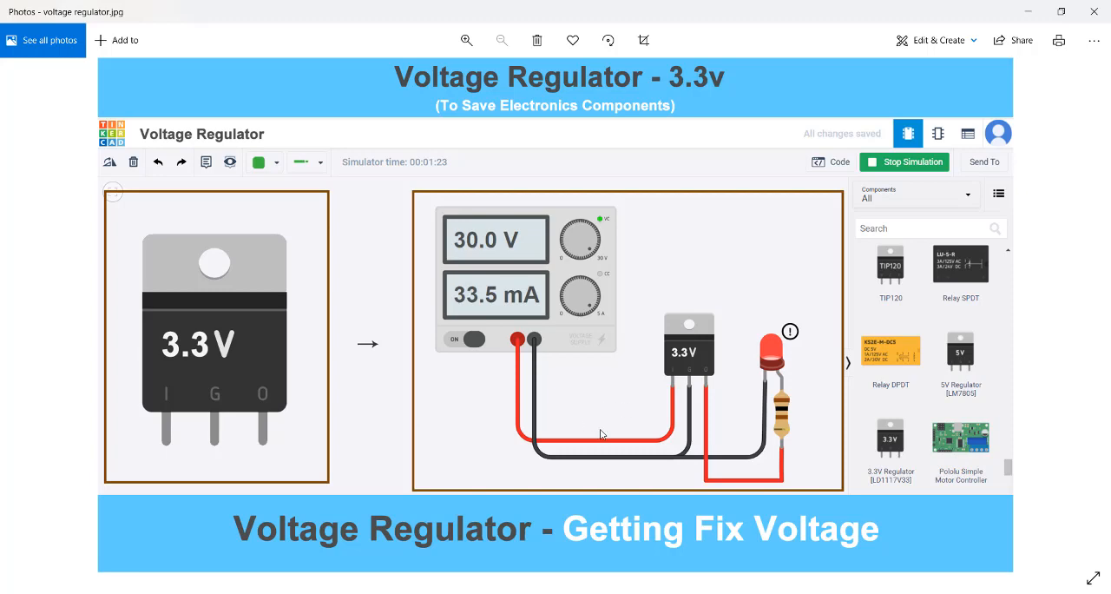
# Step: Examine the 3.3 V voltage regulator circuit with its power supply, LED and resistor in the reference picture
pyautogui.scroll(5, 600, 434)
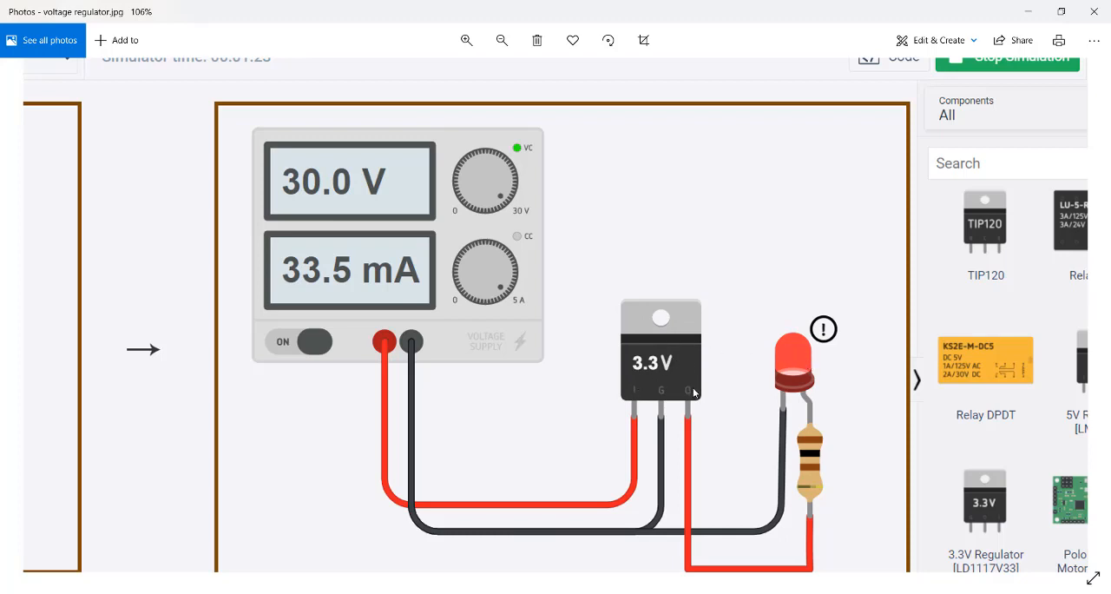
pyautogui.scroll(2, 694, 392)
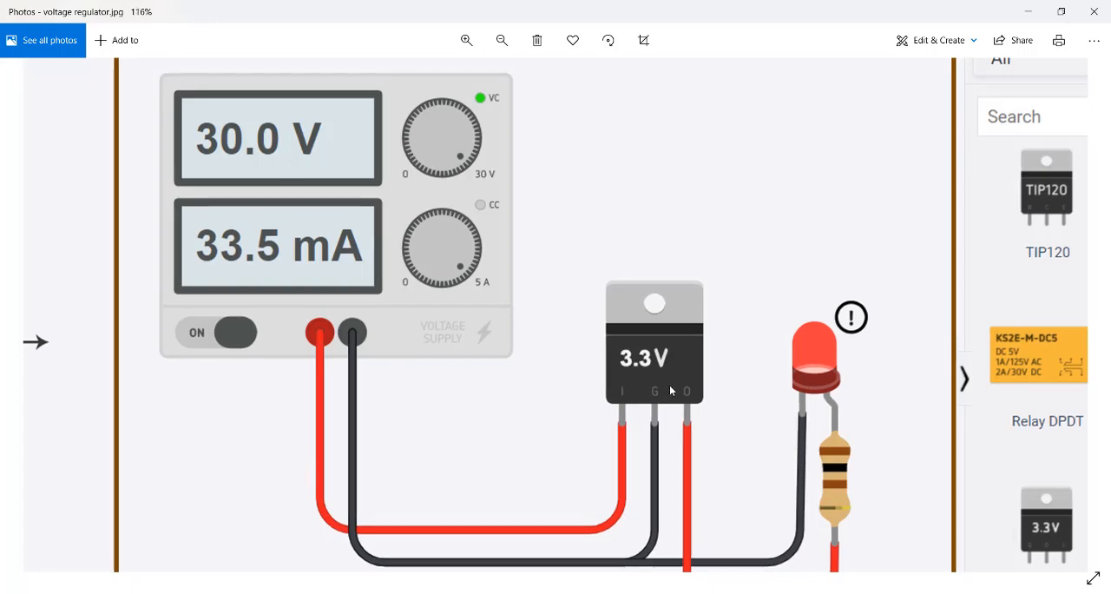
pyautogui.scroll(-3, 670, 384)
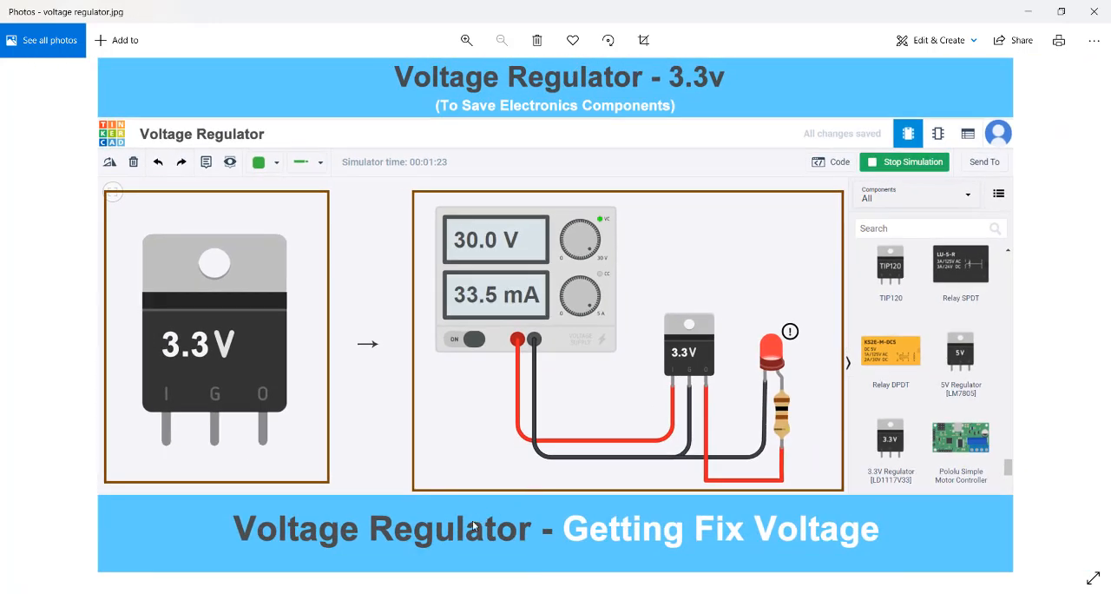
# Step: Switch to the Tinkercad circuit editor in the browser and show all components in the library
pyautogui.click(484, 593)
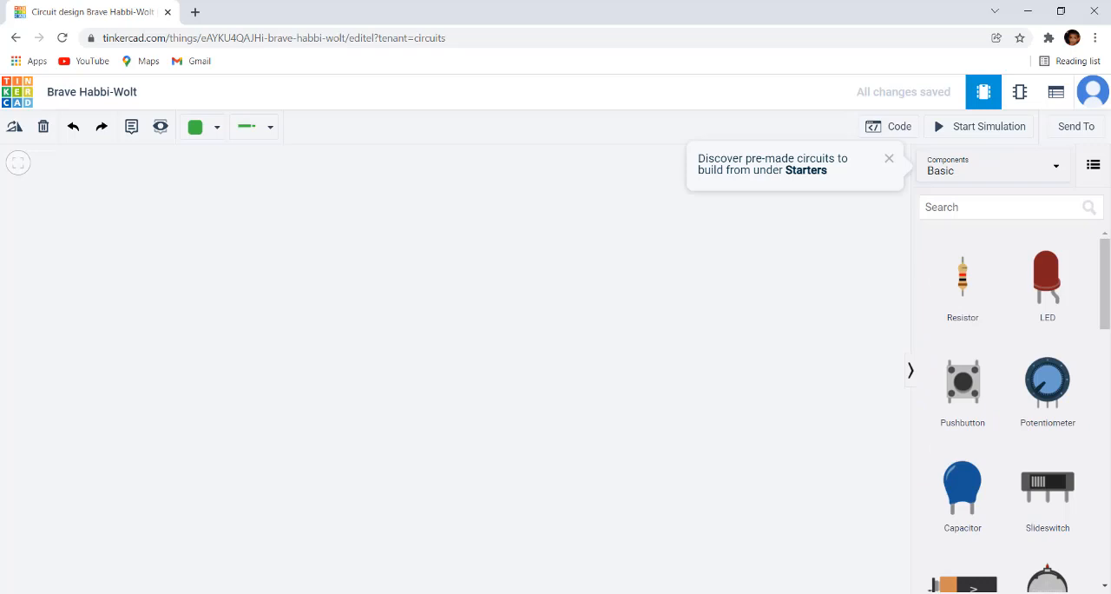
pyautogui.scroll(-4, 1011, 363)
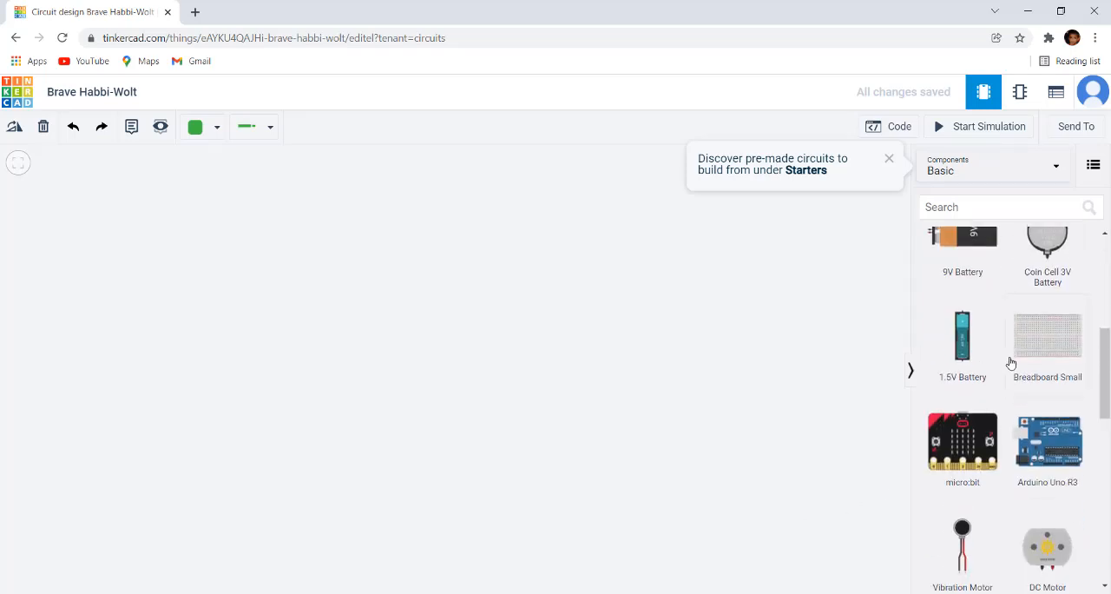
pyautogui.scroll(-8, 1013, 365)
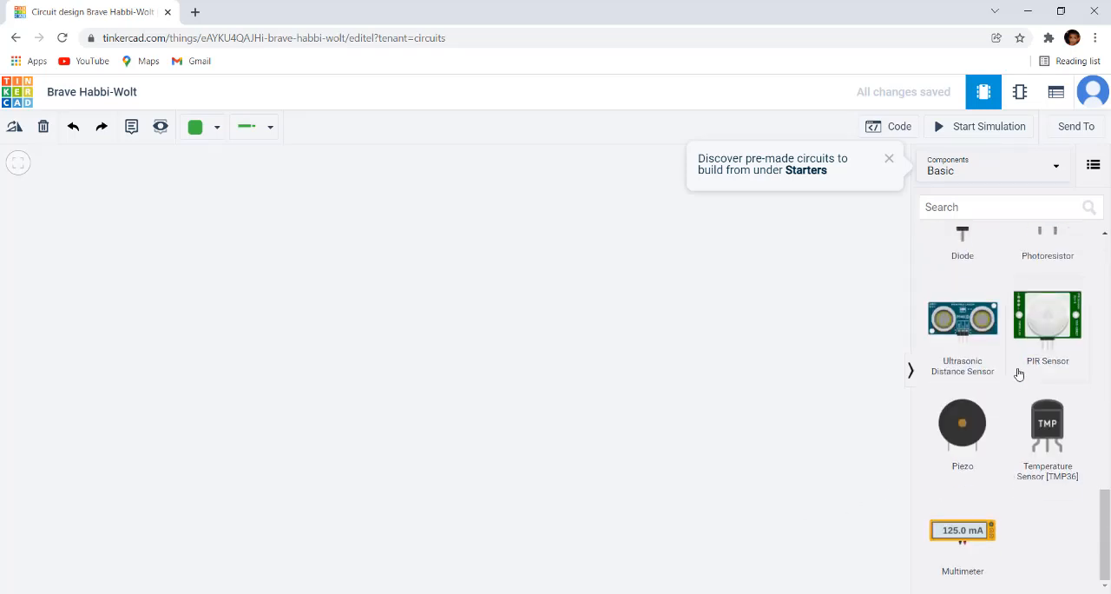
pyautogui.scroll(12, 1020, 374)
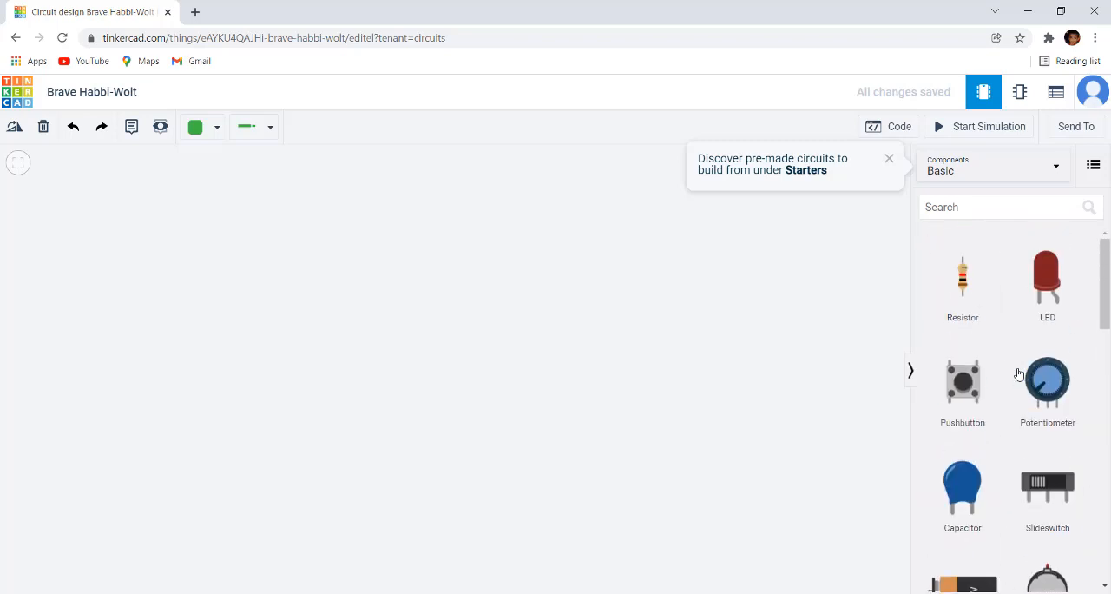
pyautogui.click(1038, 173)
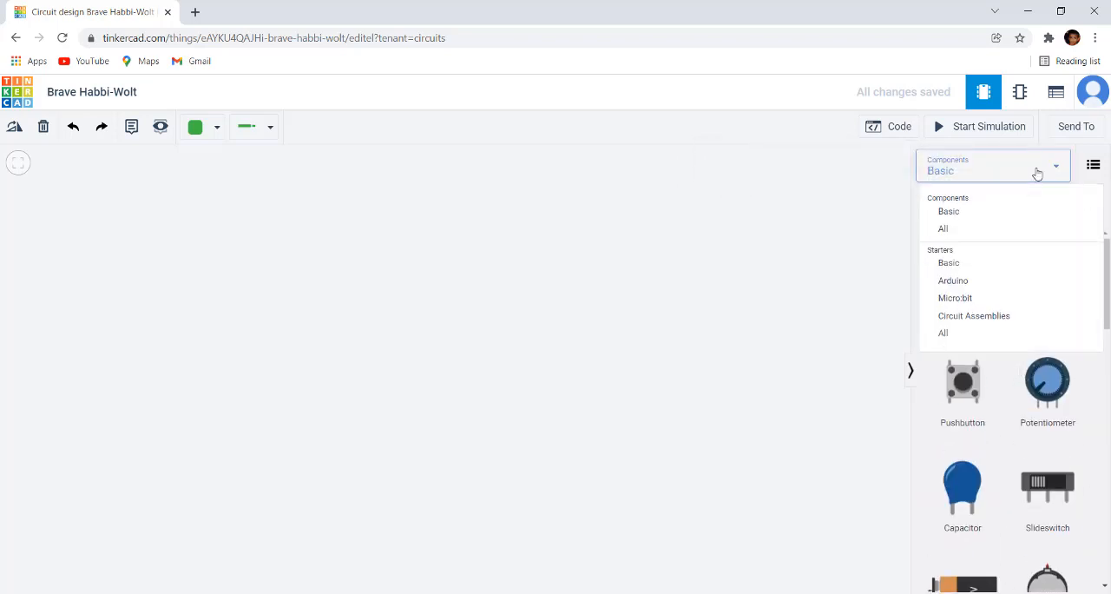
pyautogui.click(947, 228)
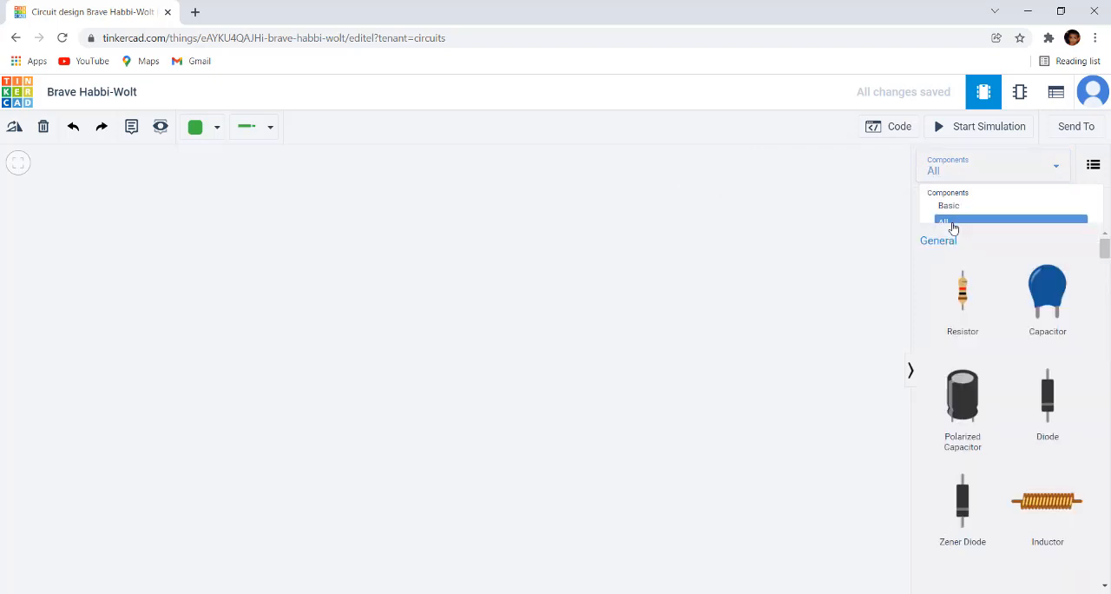
# Step: Place a 3.3V Regulator [LD1117V33] from the Power Control components near the centre of the empty workplane
pyautogui.scroll(-15, 970, 416)
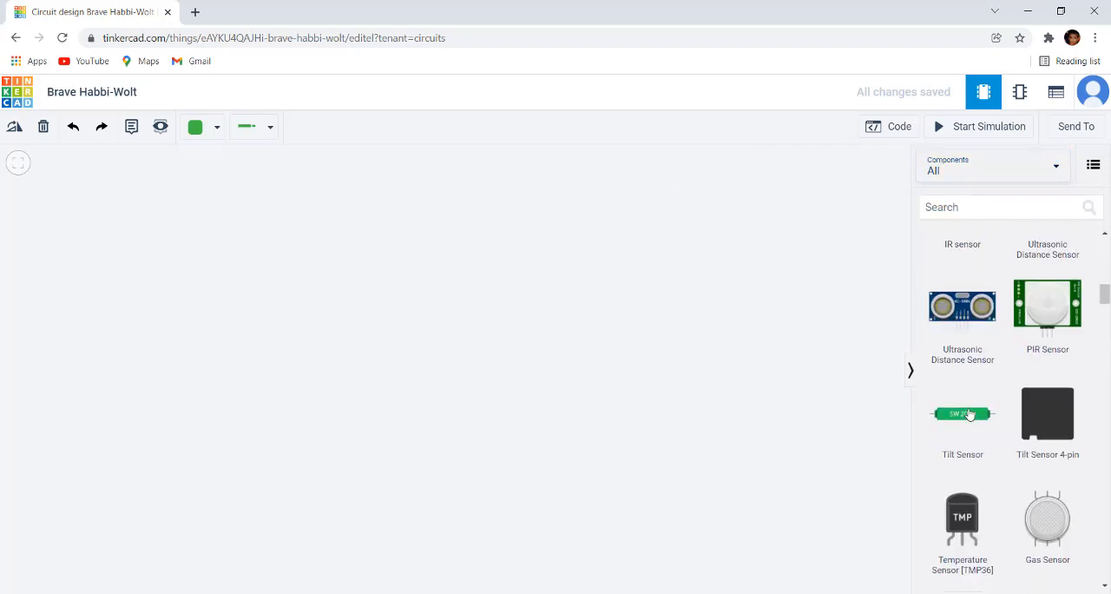
pyautogui.scroll(-20, 982, 427)
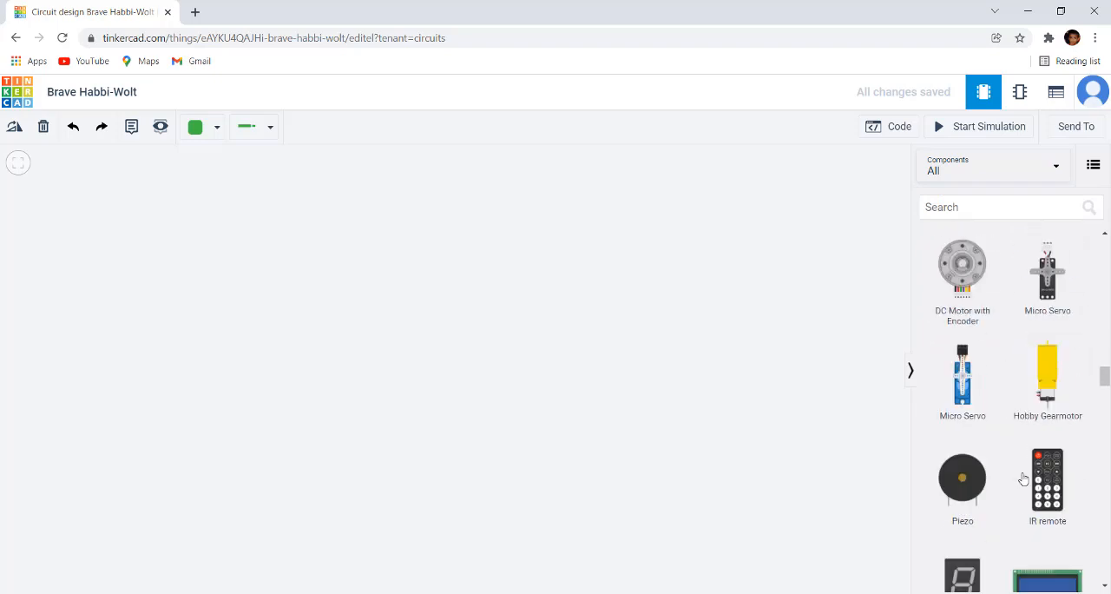
pyautogui.scroll(-20, 1025, 479)
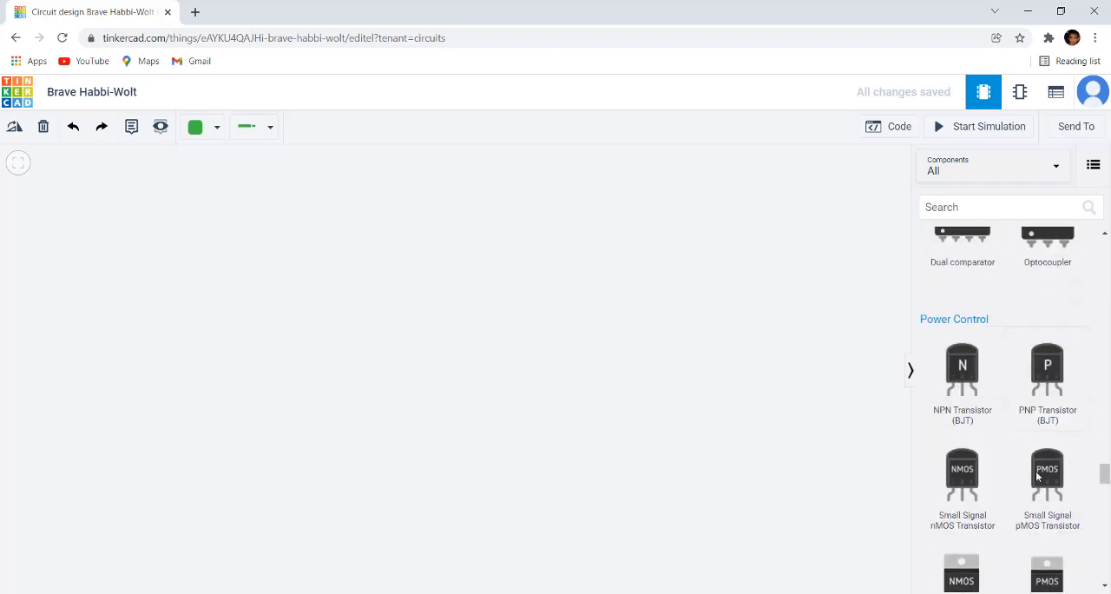
pyautogui.scroll(-2, 1038, 485)
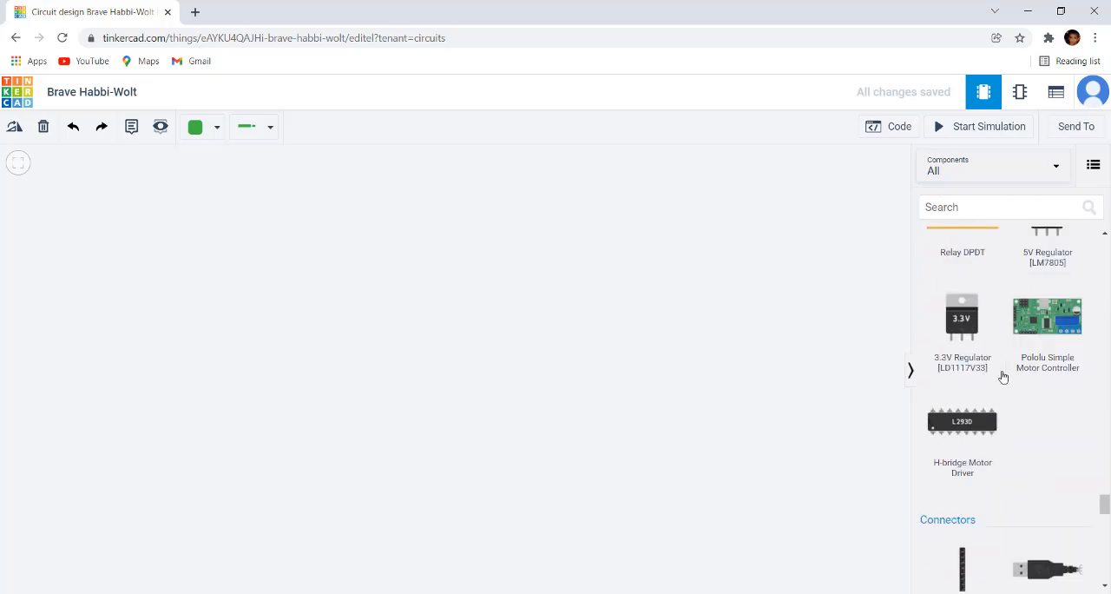
pyautogui.scroll(1, 981, 351)
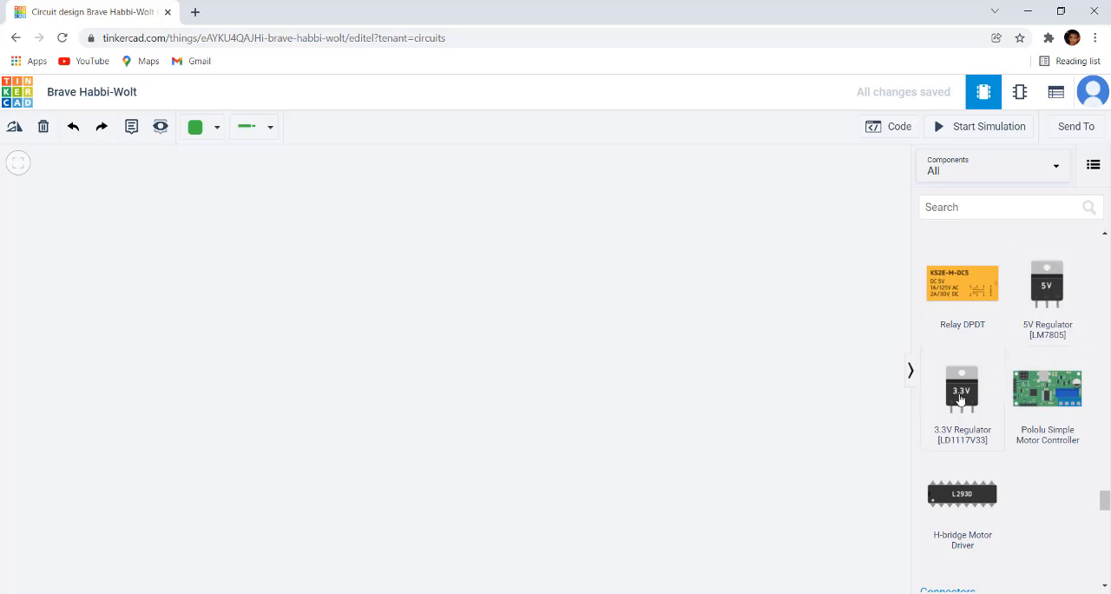
pyautogui.moveTo(962, 391); pyautogui.dragTo(535, 372)
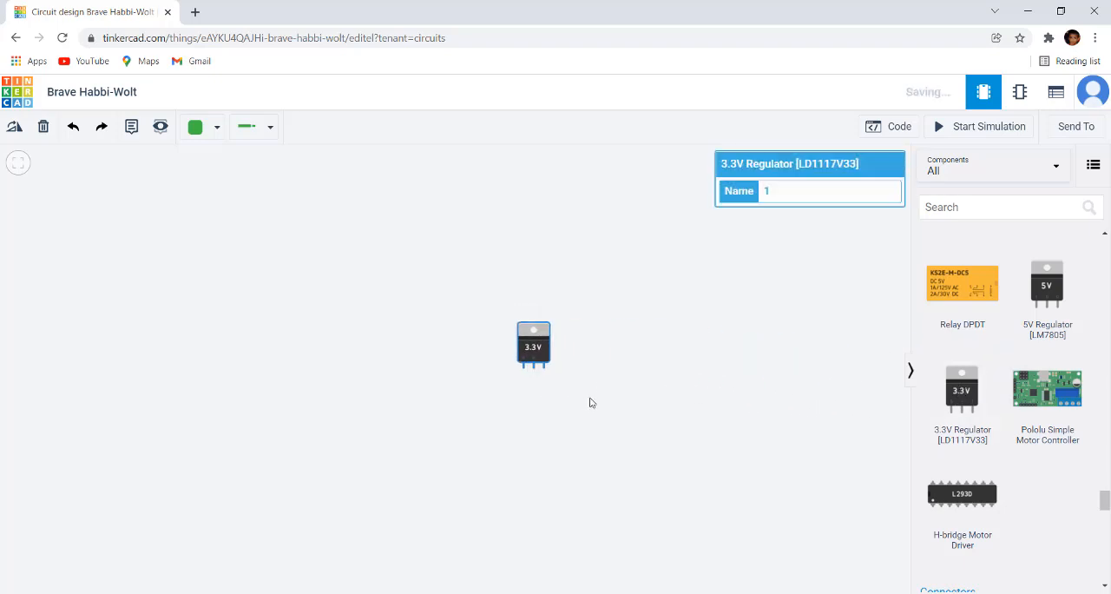
pyautogui.click(603, 347)
# Step: Examine the pin labels of the 3.3V regulator up close
pyautogui.scroll(2, 532, 354)
pyautogui.scroll(5, 530, 354)
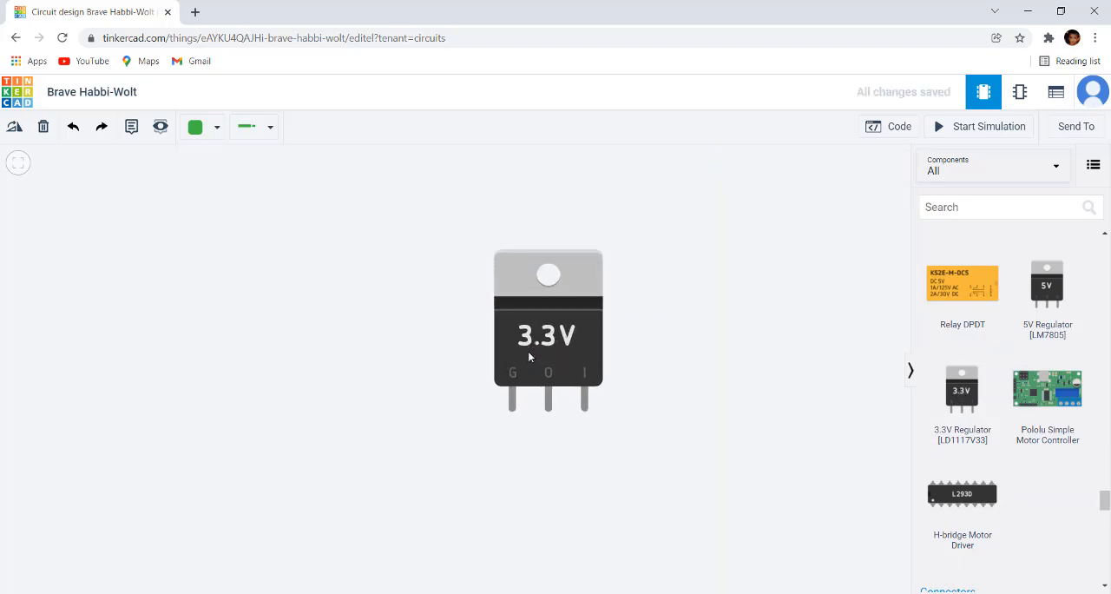
pyautogui.moveTo(738, 338); pyautogui.dragTo(675, 365)
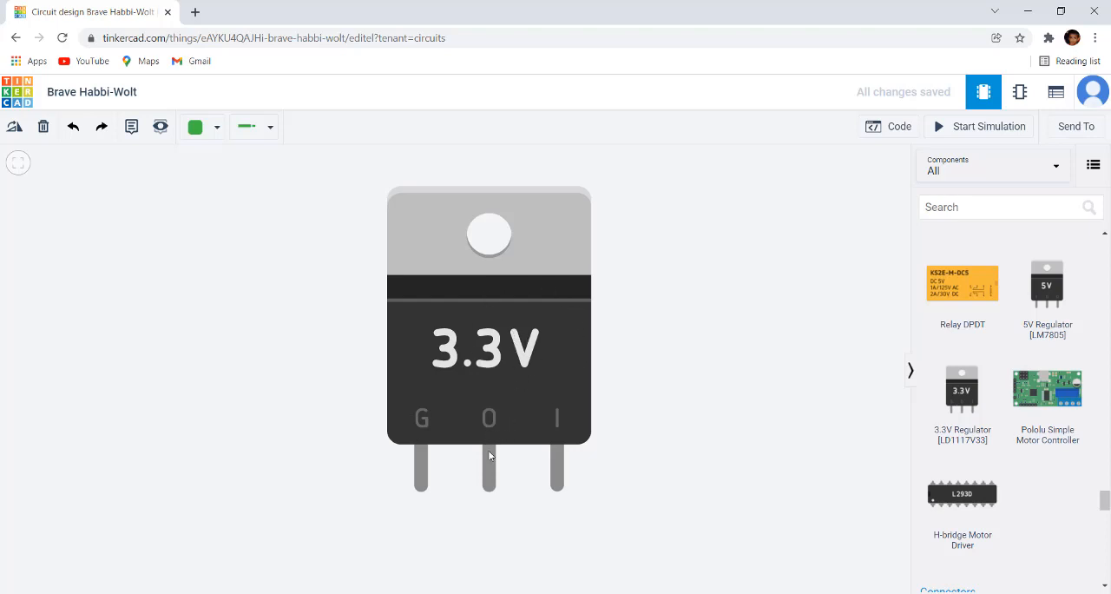
pyautogui.scroll(-4, 488, 497)
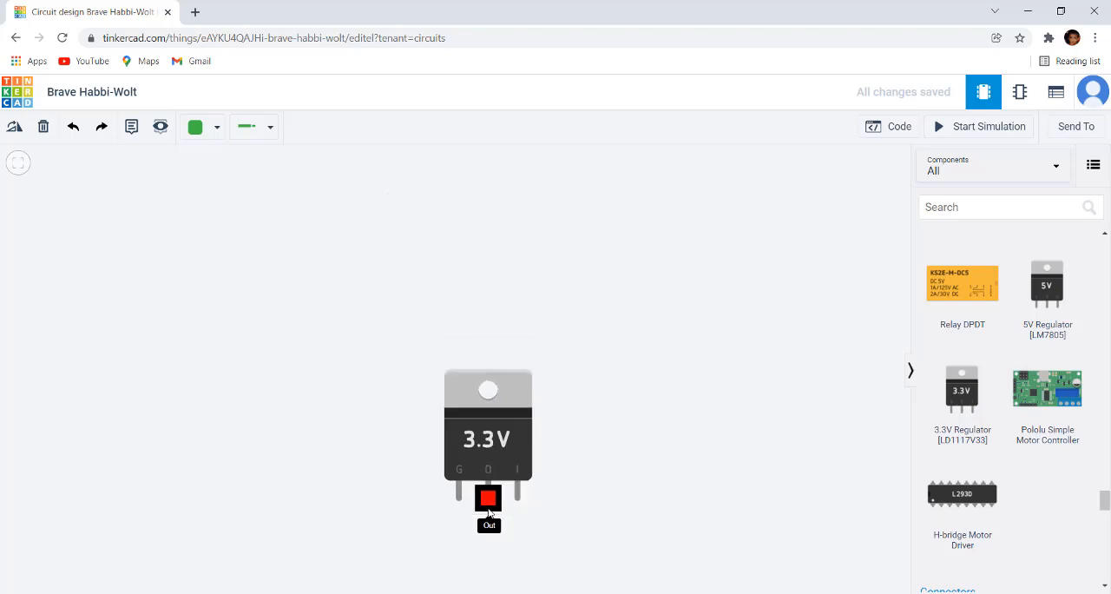
pyautogui.scroll(-3, 488, 509)
pyautogui.moveTo(563, 468); pyautogui.dragTo(708, 359)
pyautogui.scroll(3, 645, 362)
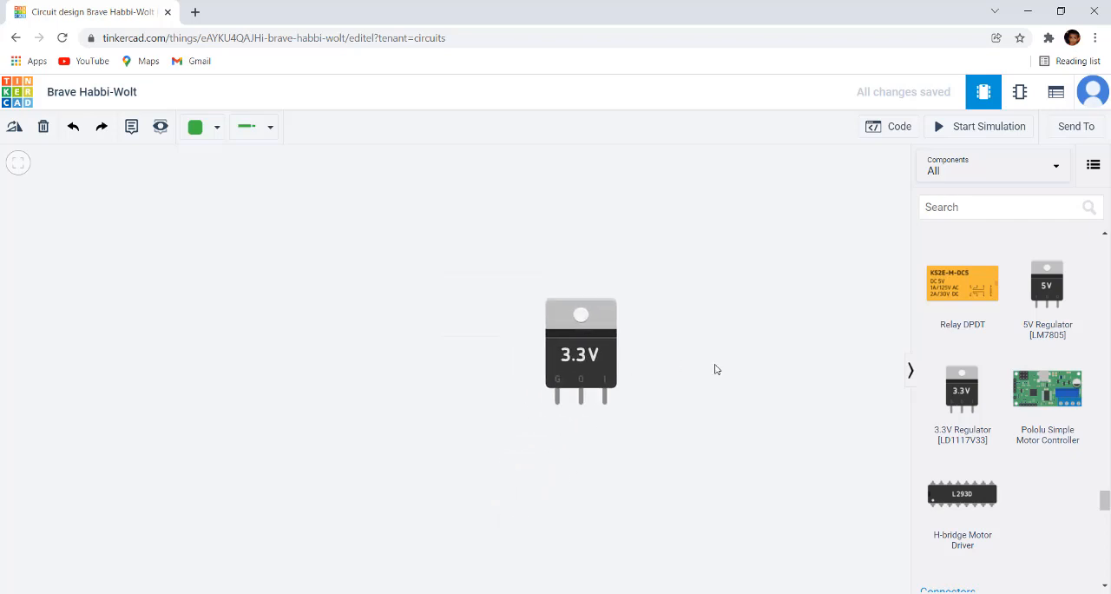
# Step: Place a Power Supply from the Instruments components to the left of the 3.3V regulator
pyautogui.scroll(10, 1029, 367)
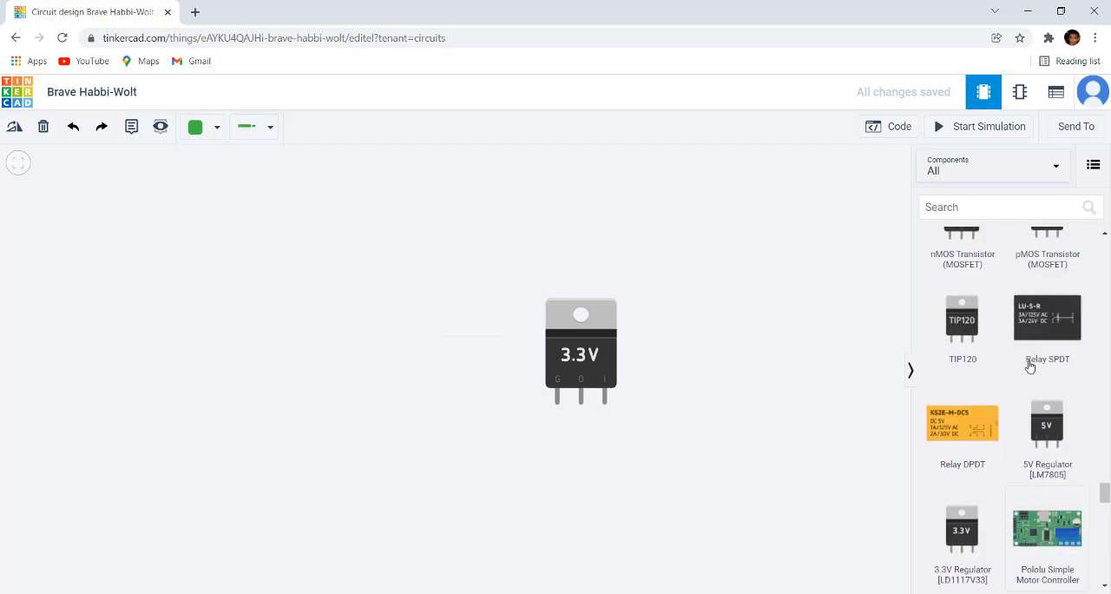
pyautogui.scroll(12, 1029, 367)
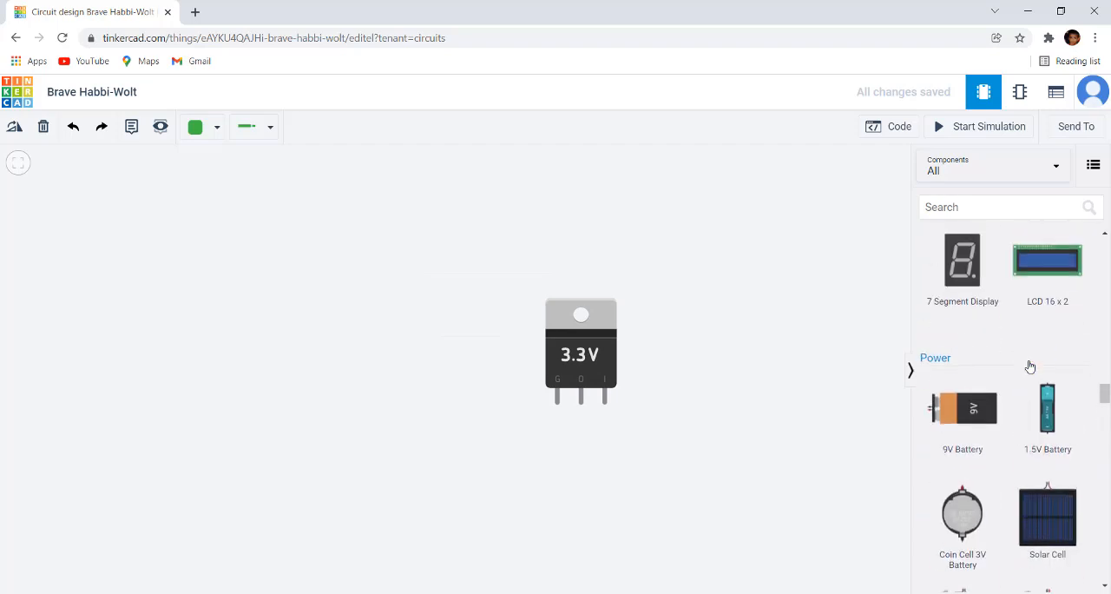
pyautogui.scroll(12, 1029, 367)
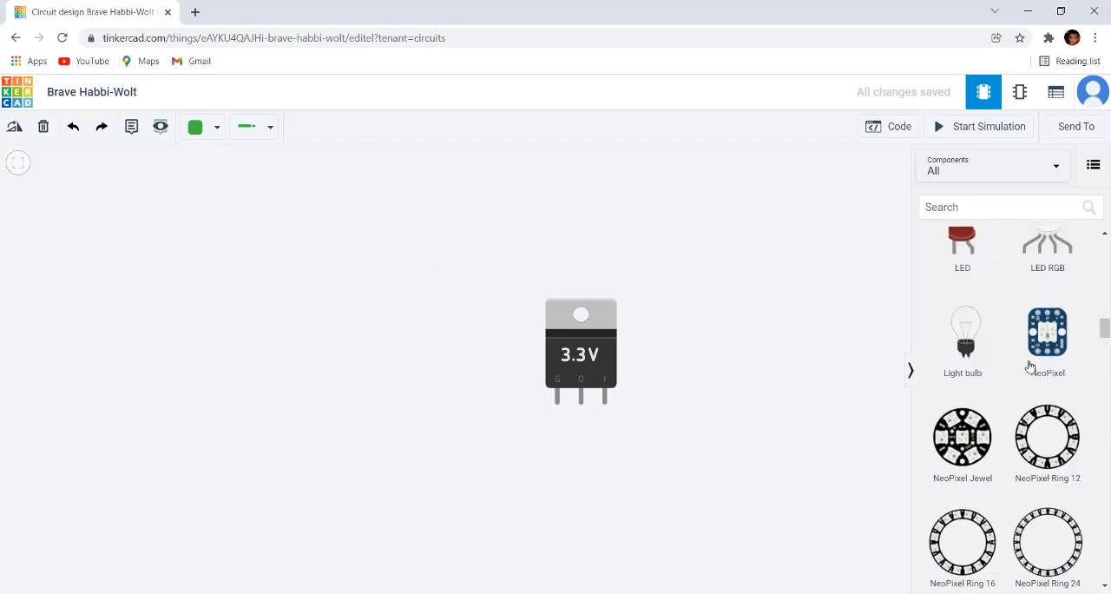
pyautogui.scroll(10, 1029, 368)
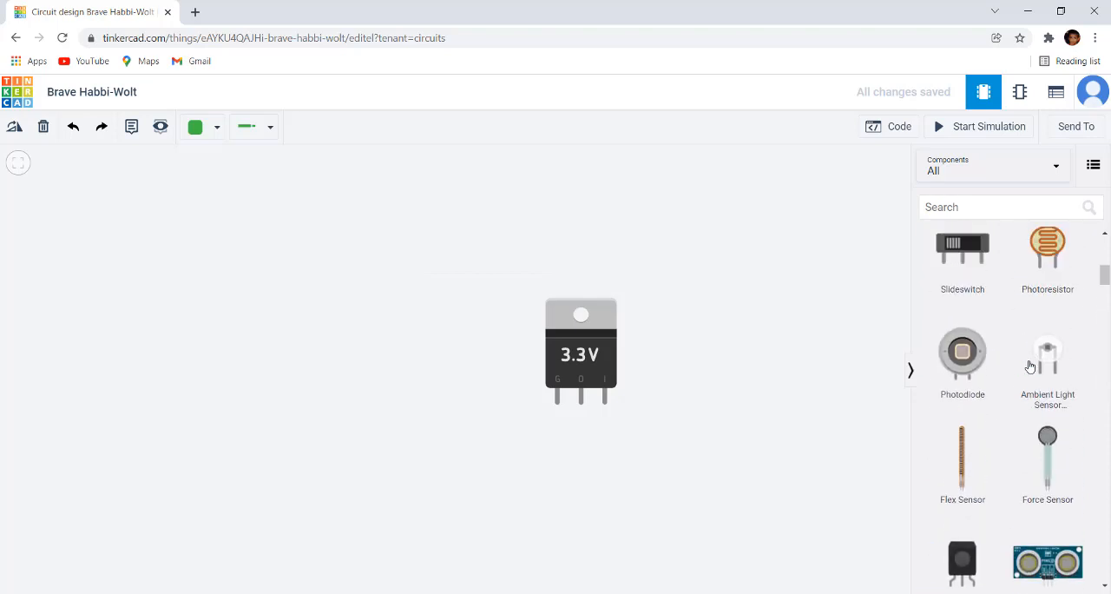
pyautogui.scroll(-5, 1029, 367)
pyautogui.scroll(-12, 1029, 367)
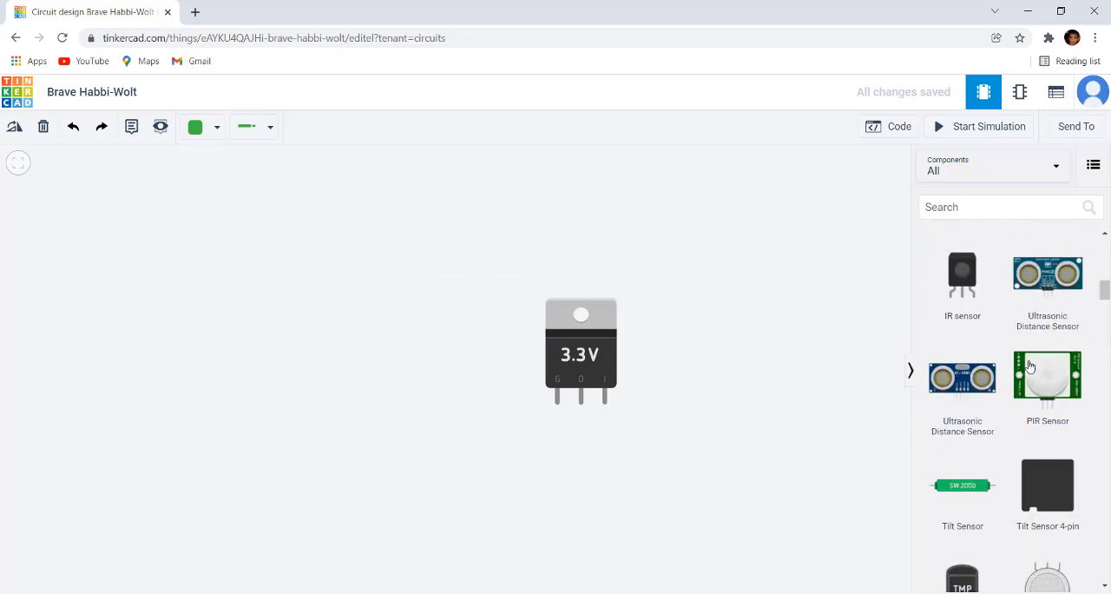
pyautogui.scroll(-12, 1029, 367)
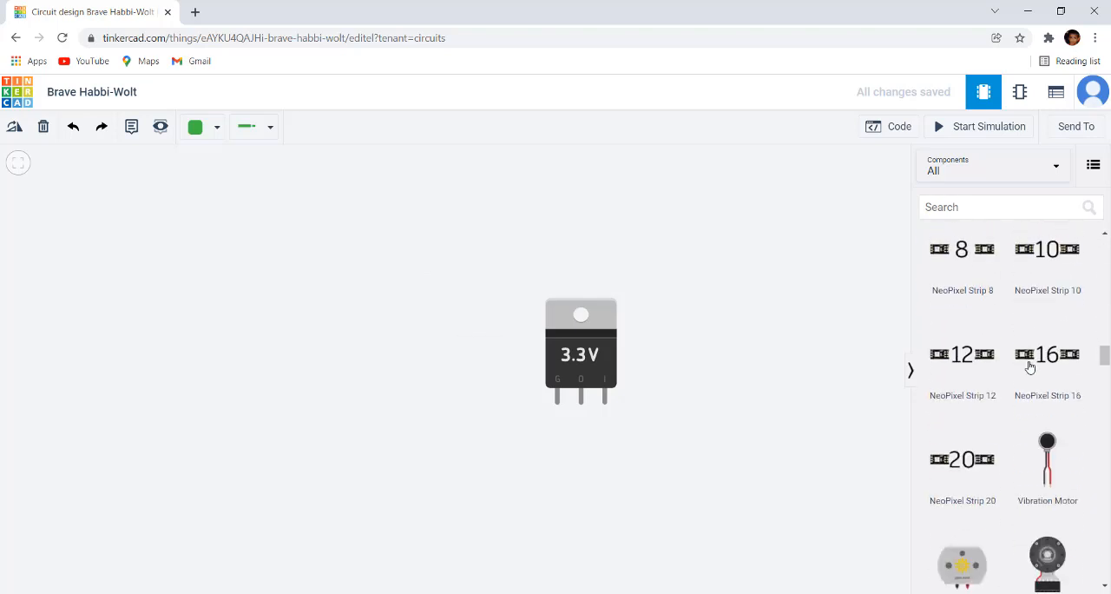
pyautogui.scroll(-10, 1029, 368)
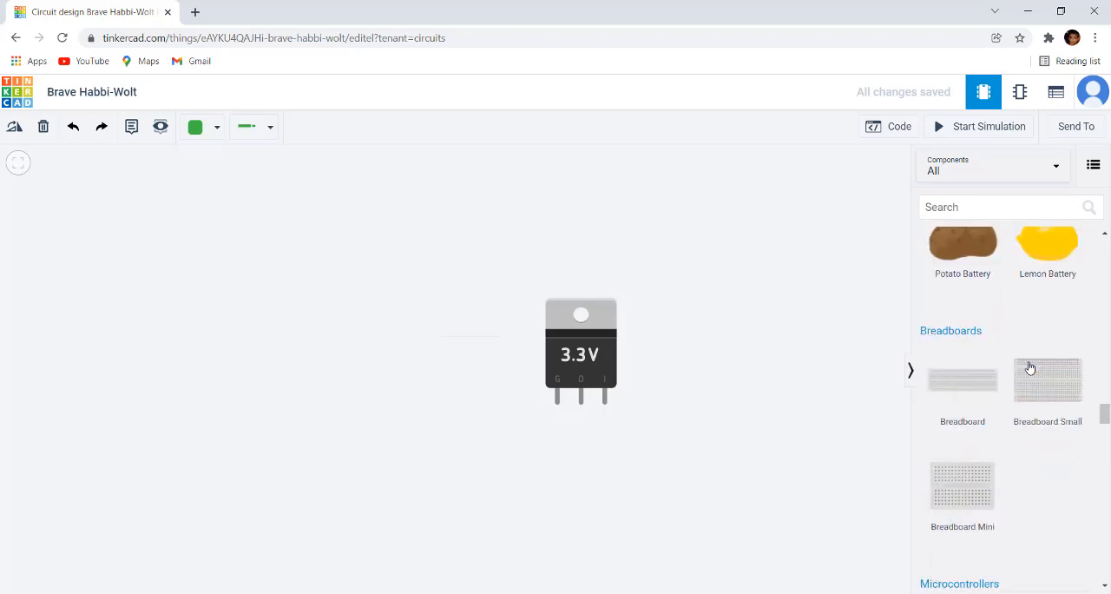
pyautogui.scroll(1, 1029, 368)
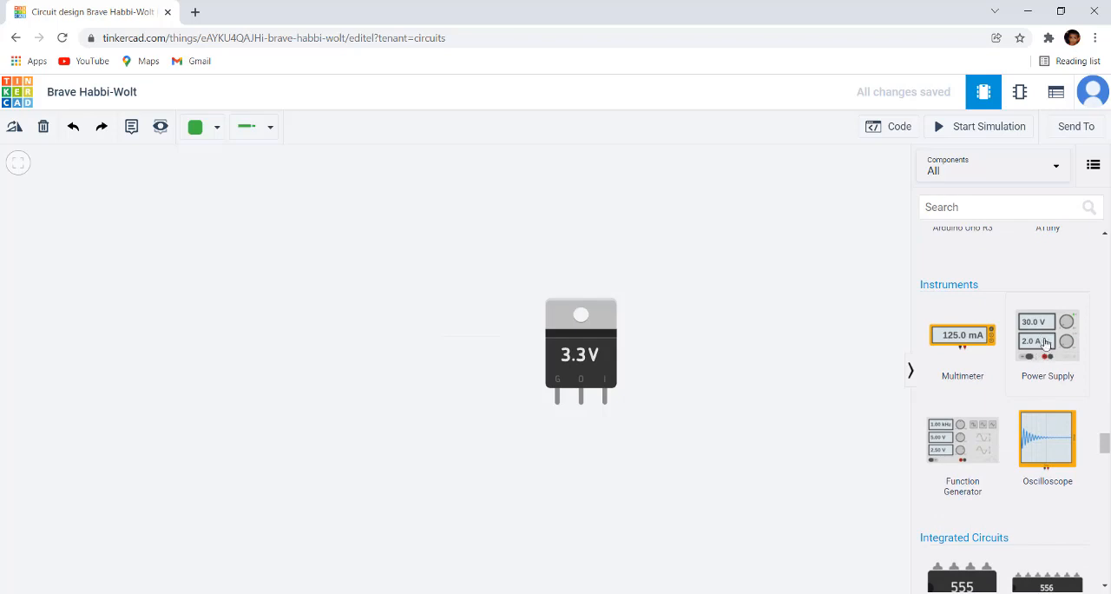
pyautogui.moveTo(1067, 344); pyautogui.dragTo(280, 382)
pyautogui.click(473, 384)
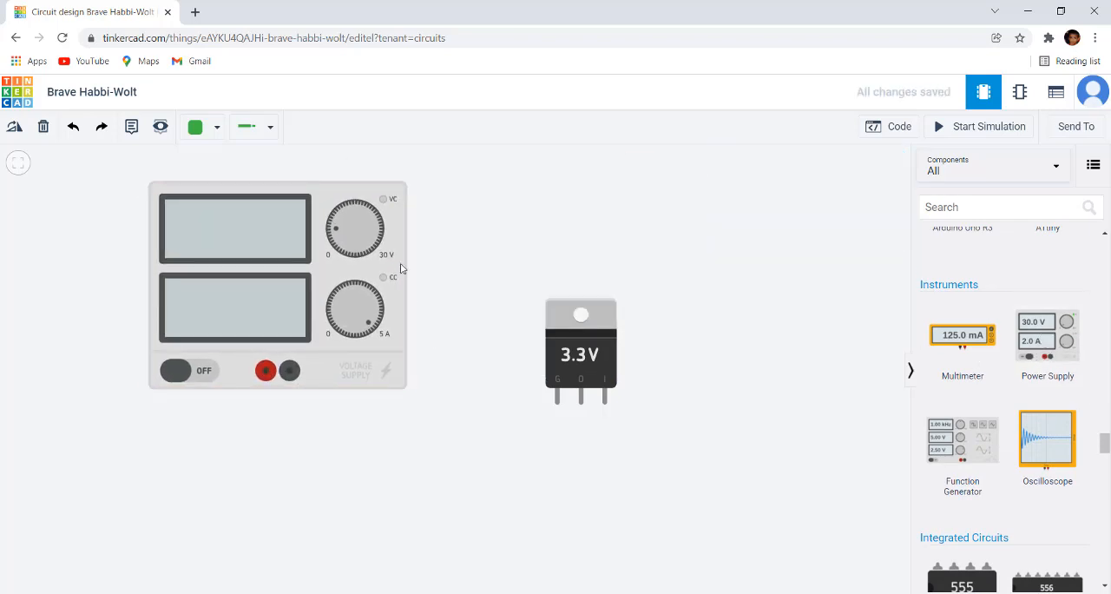
# Step: Move the 3.3V regulator up on the workplane so it sits level with the top of the power supply
pyautogui.scroll(2, 402, 269)
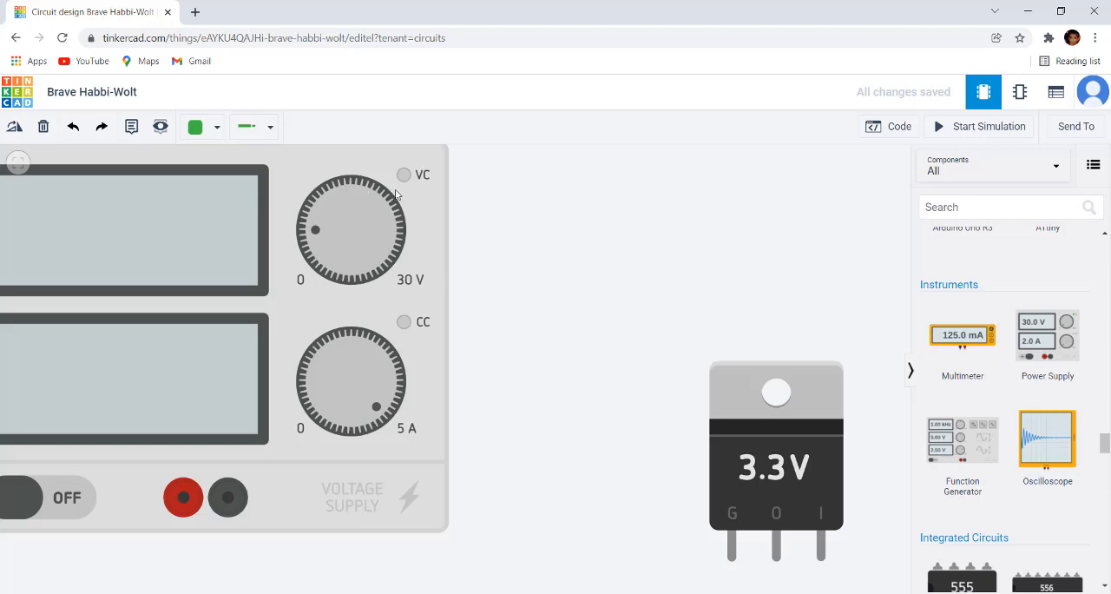
pyautogui.scroll(-3, 392, 290)
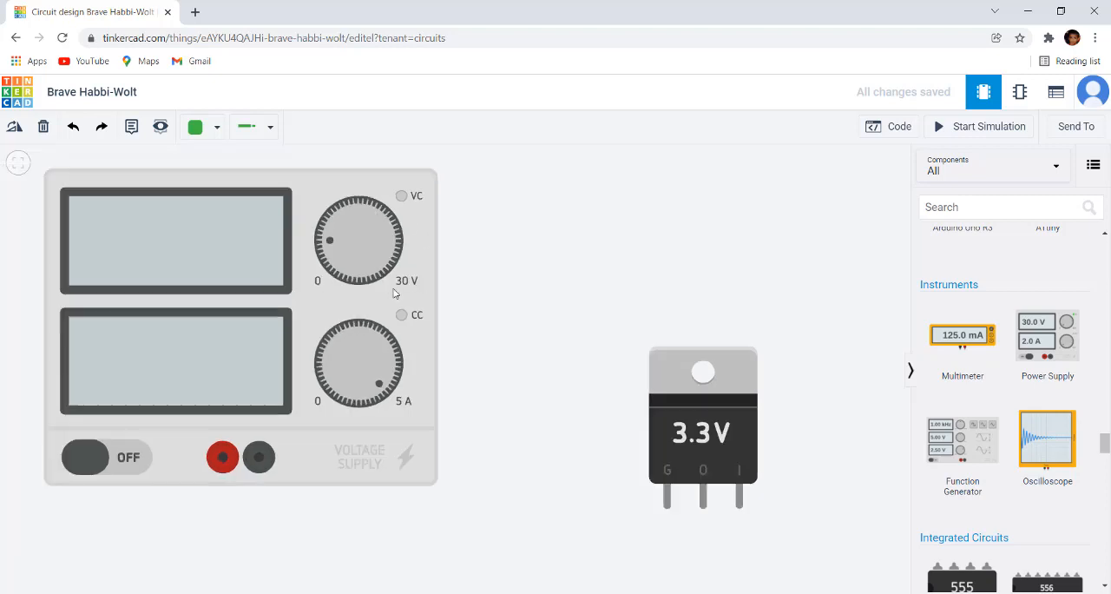
pyautogui.moveTo(569, 251); pyautogui.dragTo(494, 247)
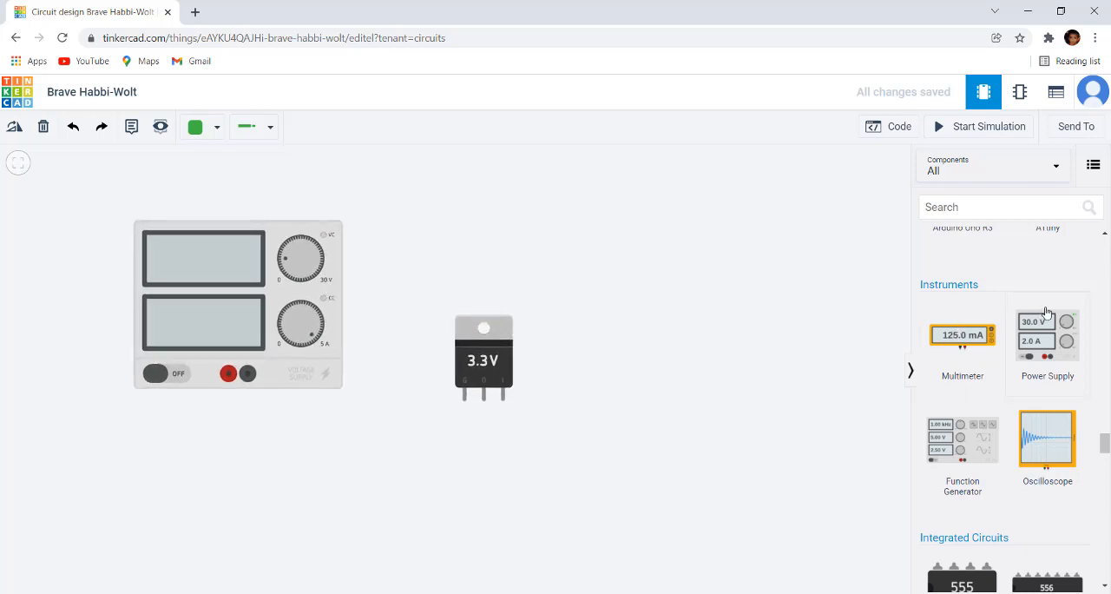
pyautogui.scroll(5, 1027, 311)
pyautogui.scroll(-5, 1027, 310)
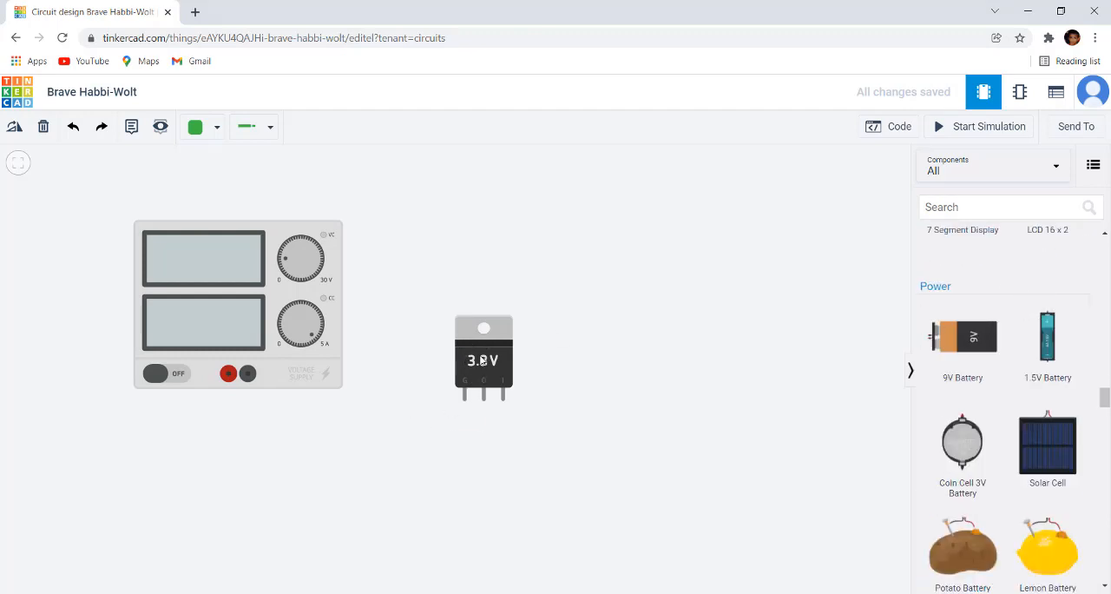
pyautogui.scroll(3, 498, 368)
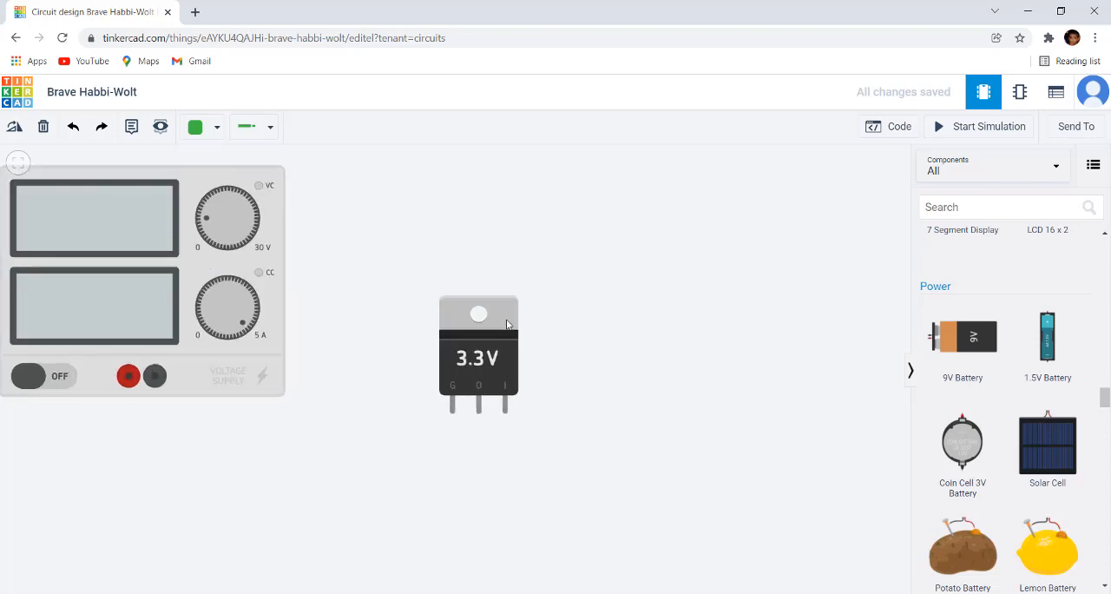
pyautogui.moveTo(510, 317); pyautogui.dragTo(521, 181)
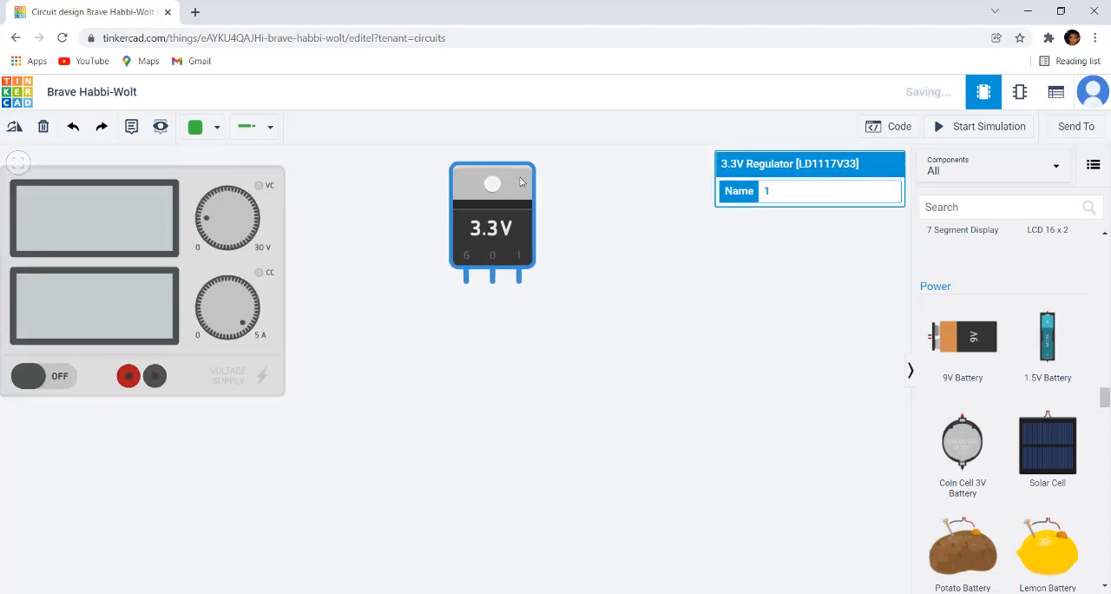
pyautogui.click(652, 376)
pyautogui.scroll(-2, 640, 397)
pyautogui.scroll(-5, 1019, 369)
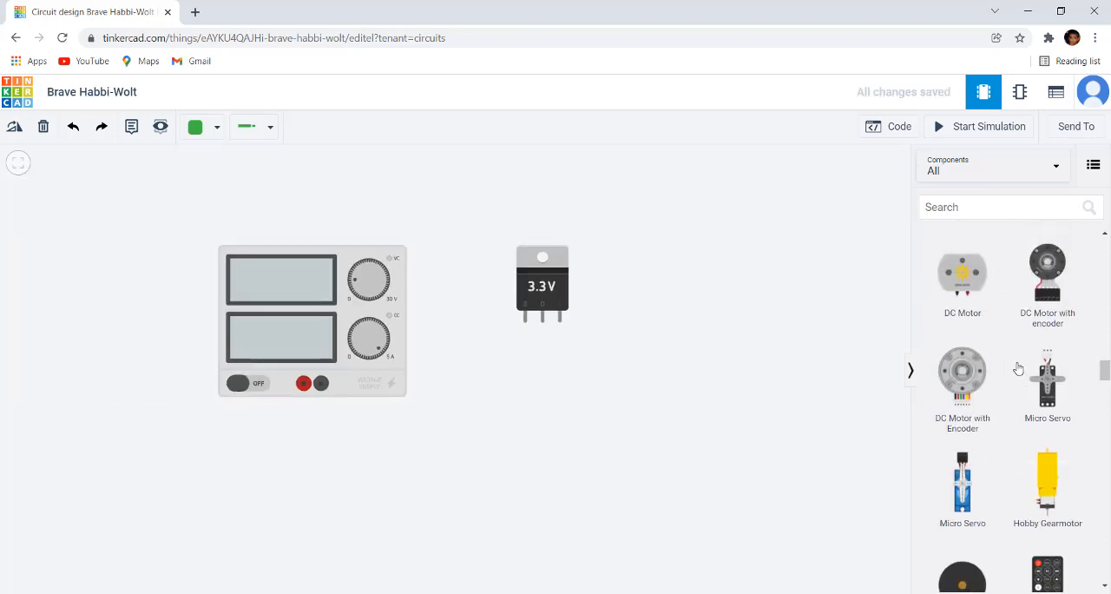
# Step: Place a red LED from the Output components to the right of the 3.3V regulator
pyautogui.scroll(15, 1018, 369)
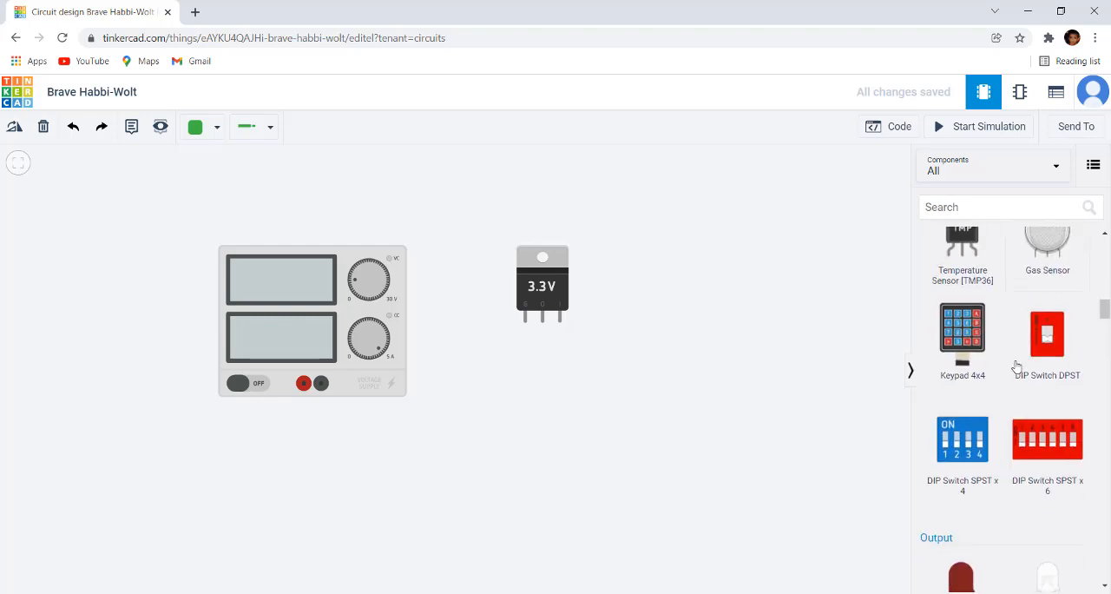
pyautogui.scroll(-5, 1018, 369)
pyautogui.moveTo(936, 376); pyautogui.dragTo(652, 337)
pyautogui.click(669, 415)
# Step: Wire the power supply's positive terminal directly to the LED's bent leg, with one bend below the LED
pyautogui.scroll(3, 669, 415)
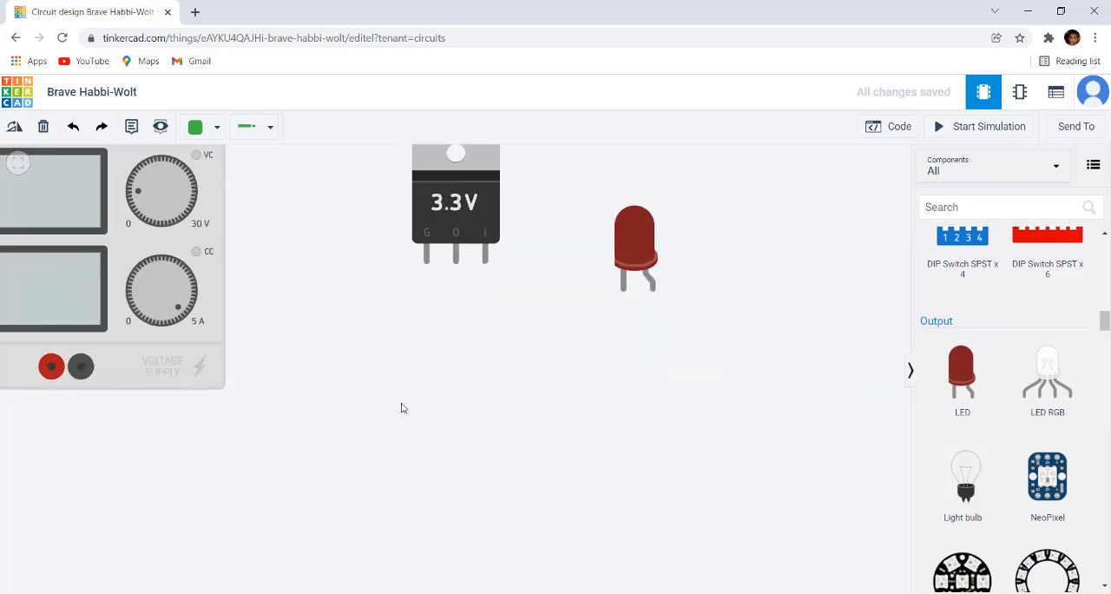
pyautogui.click(51, 366)
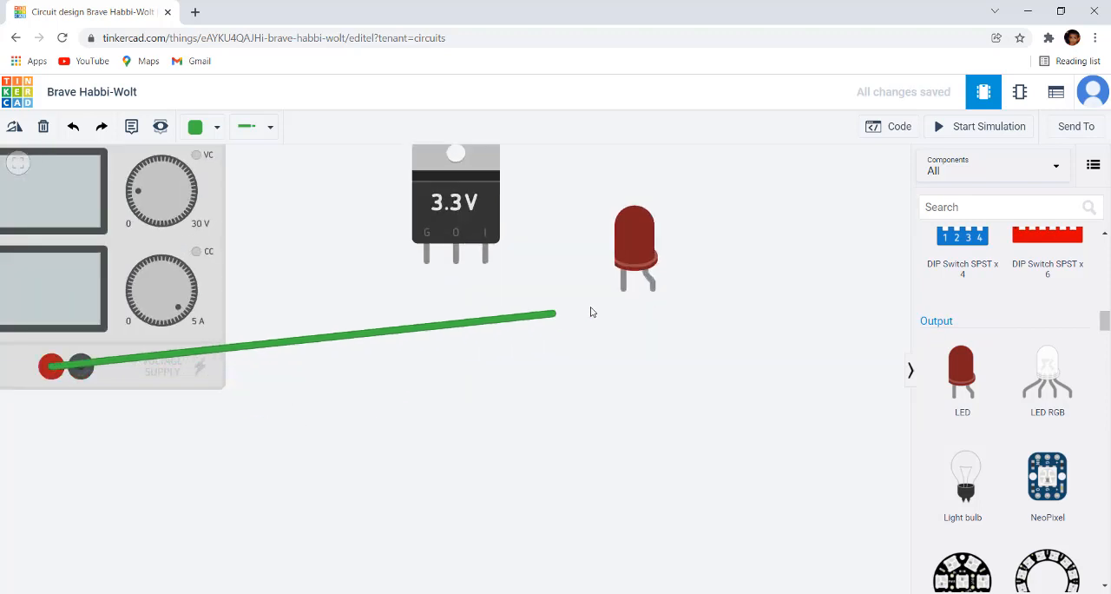
pyautogui.click(662, 345)
pyautogui.click(652, 291)
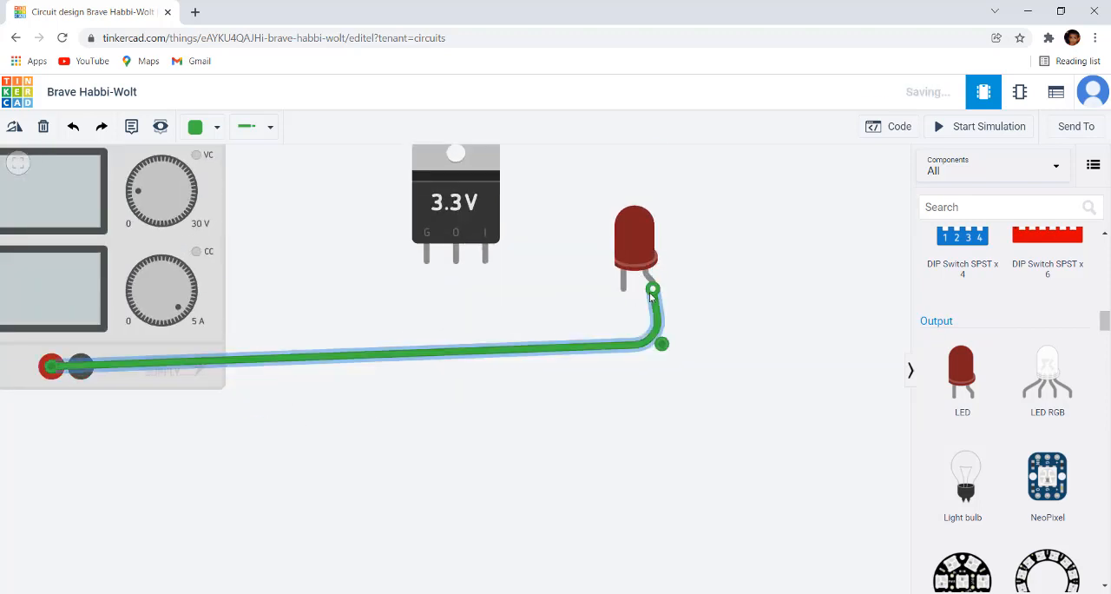
pyautogui.click(640, 476)
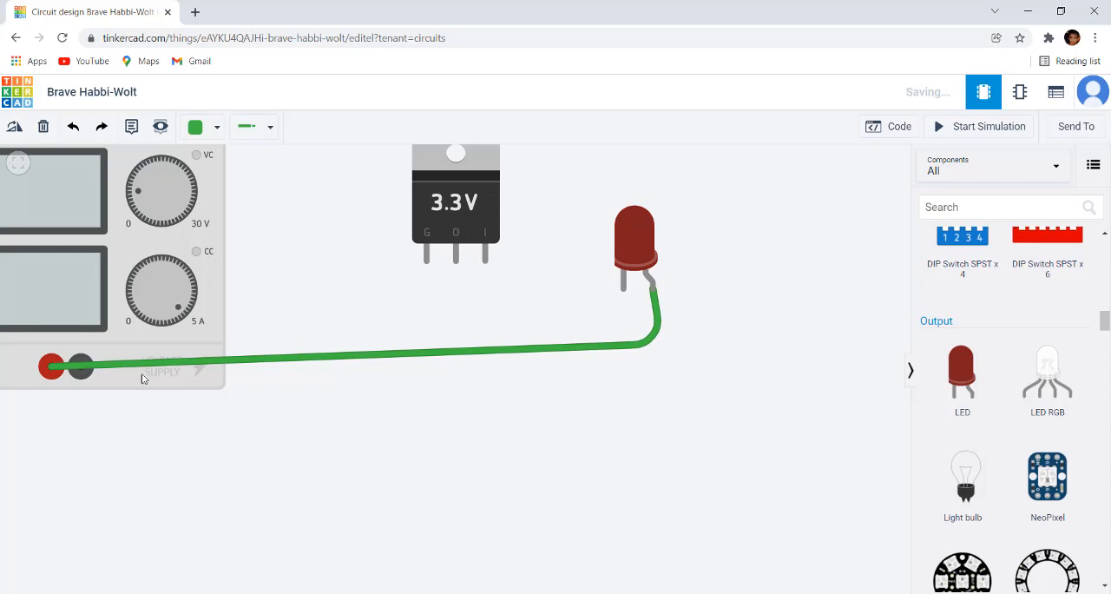
# Step: Wire the power supply's negative terminal directly to the LED's straight leg, with one bend below the LED
pyautogui.click(79, 365)
pyautogui.click(624, 384)
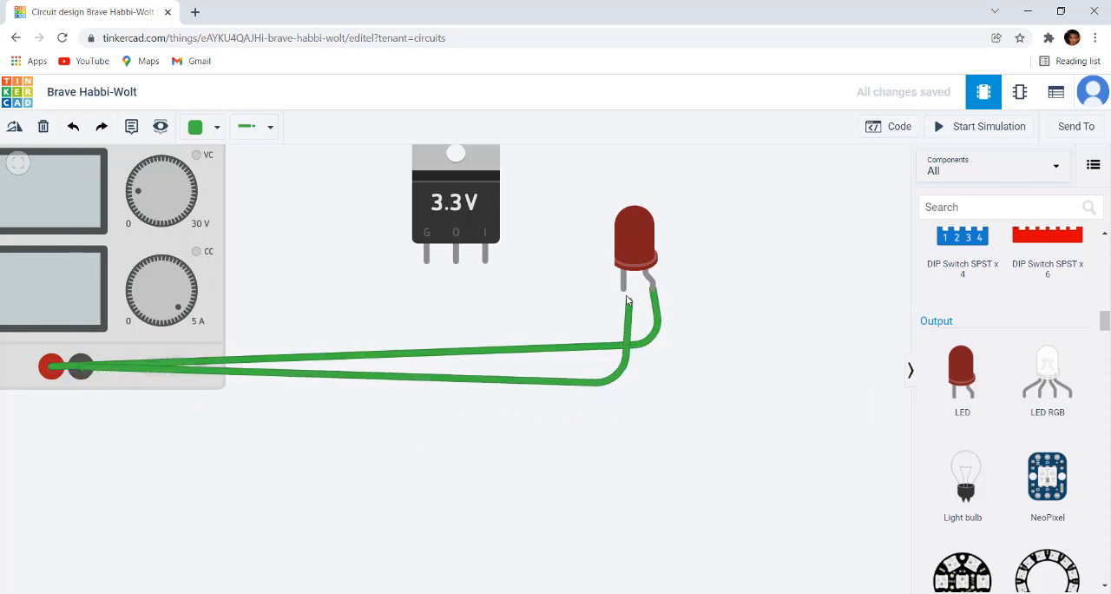
pyautogui.click(624, 290)
pyautogui.click(769, 323)
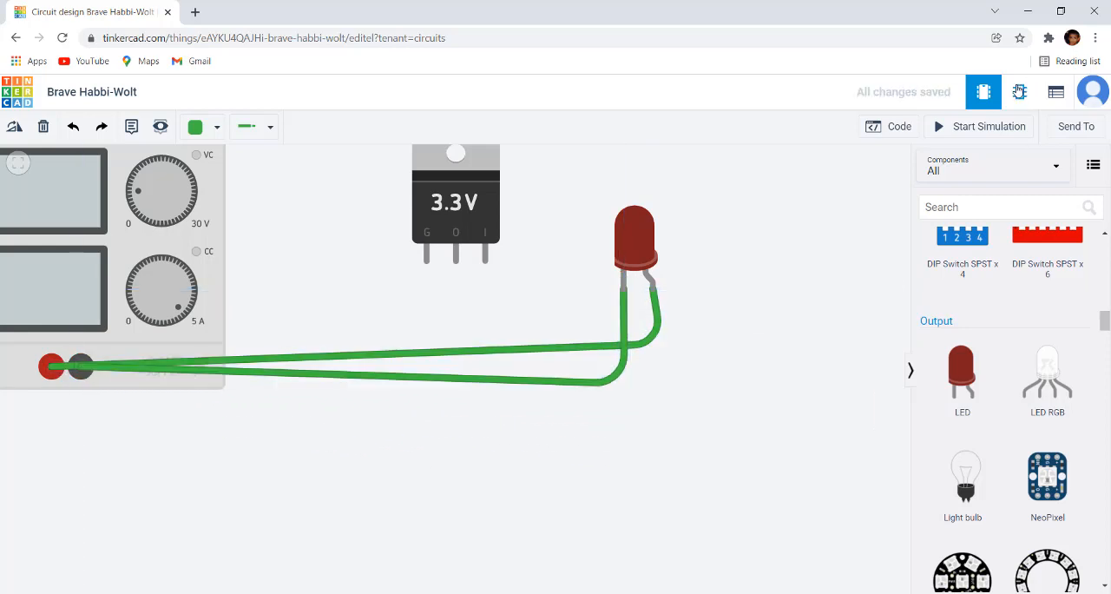
# Step: Run the simulation and examine the LED's current warning together with the power supply's voltage and current displays
pyautogui.click(1006, 128)
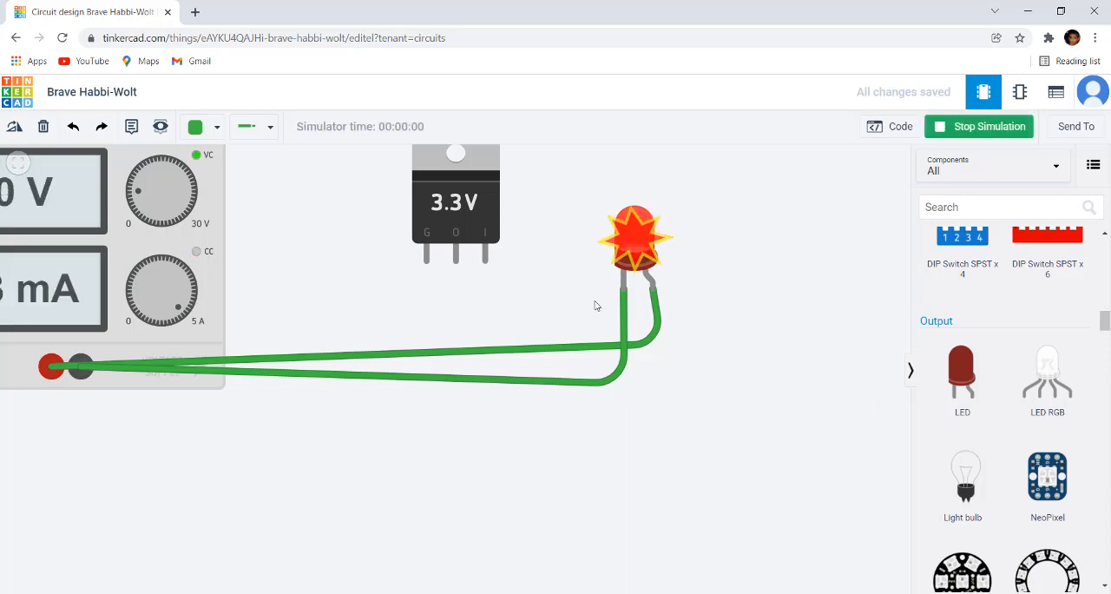
pyautogui.scroll(-3, 597, 304)
pyautogui.moveTo(773, 237); pyautogui.dragTo(790, 281)
pyautogui.scroll(3, 714, 288)
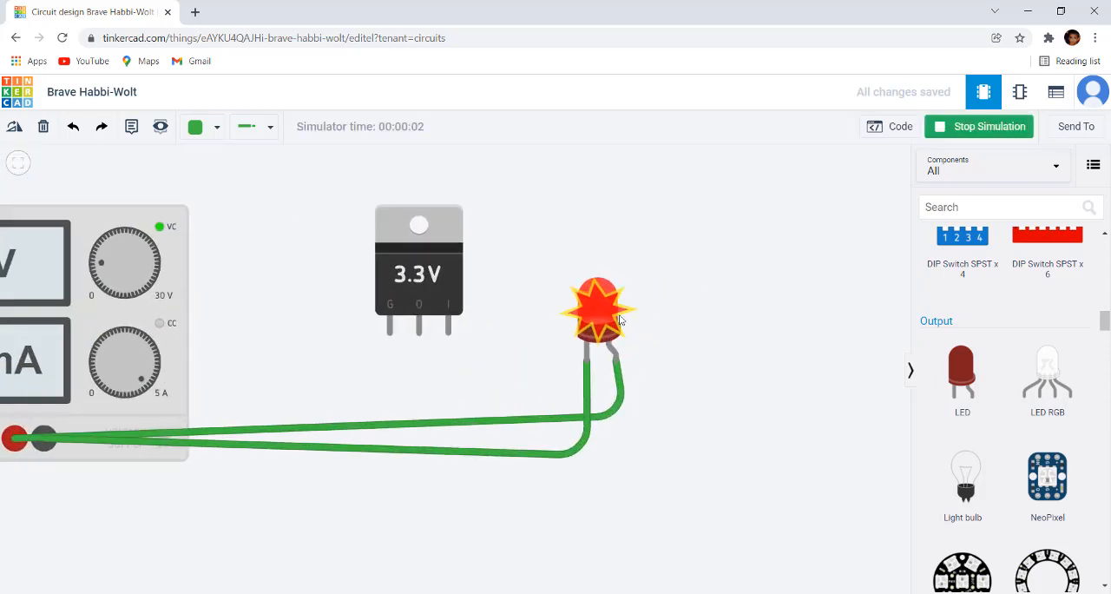
pyautogui.moveTo(617, 321)
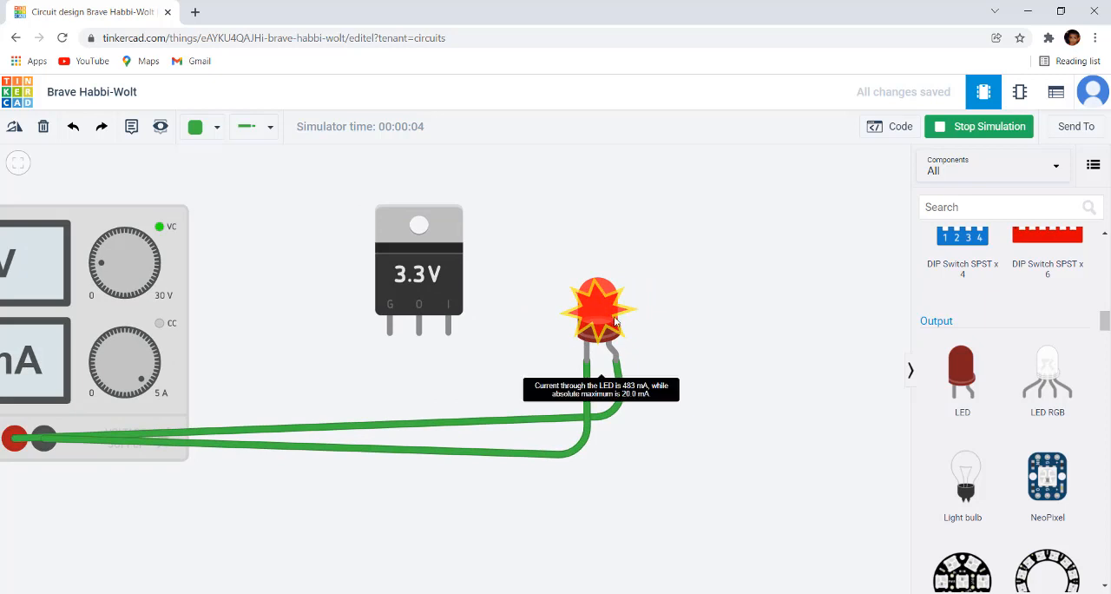
pyautogui.scroll(-3, 599, 333)
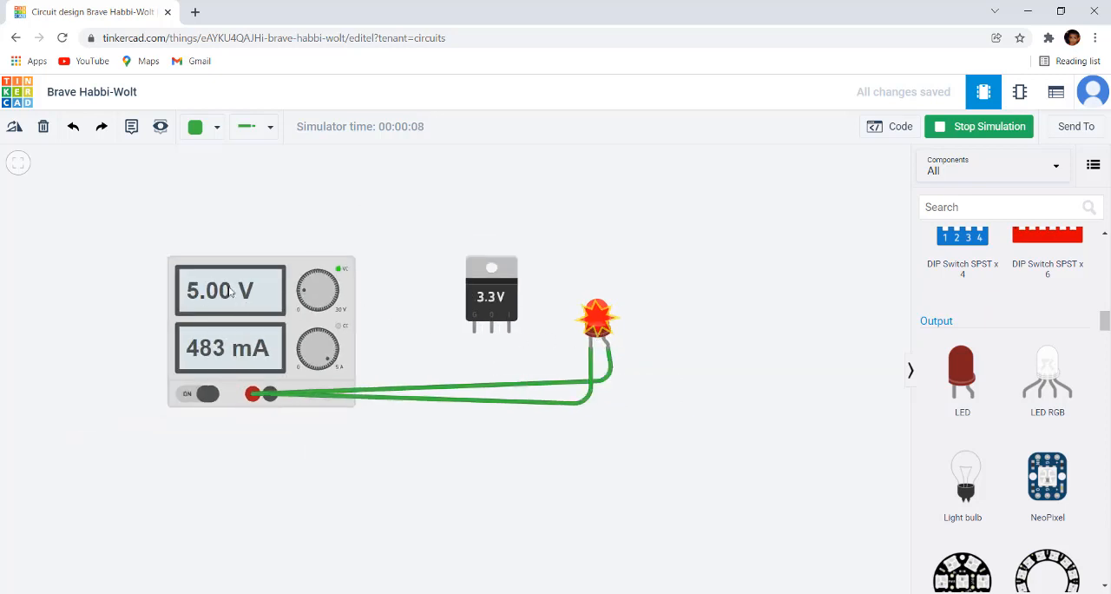
pyautogui.scroll(3, 229, 298)
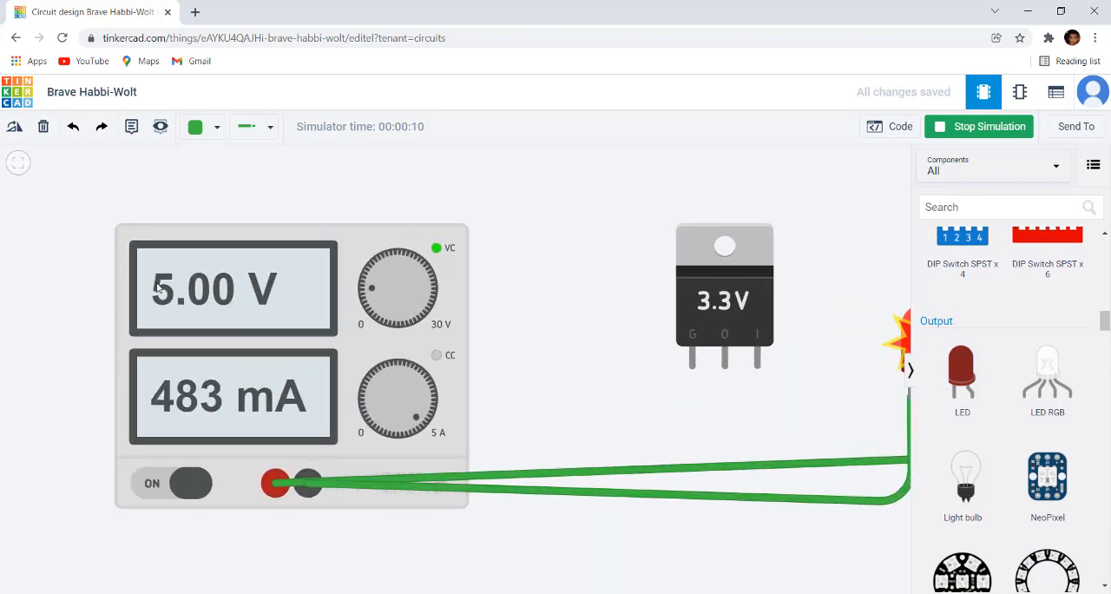
pyautogui.scroll(-2, 717, 382)
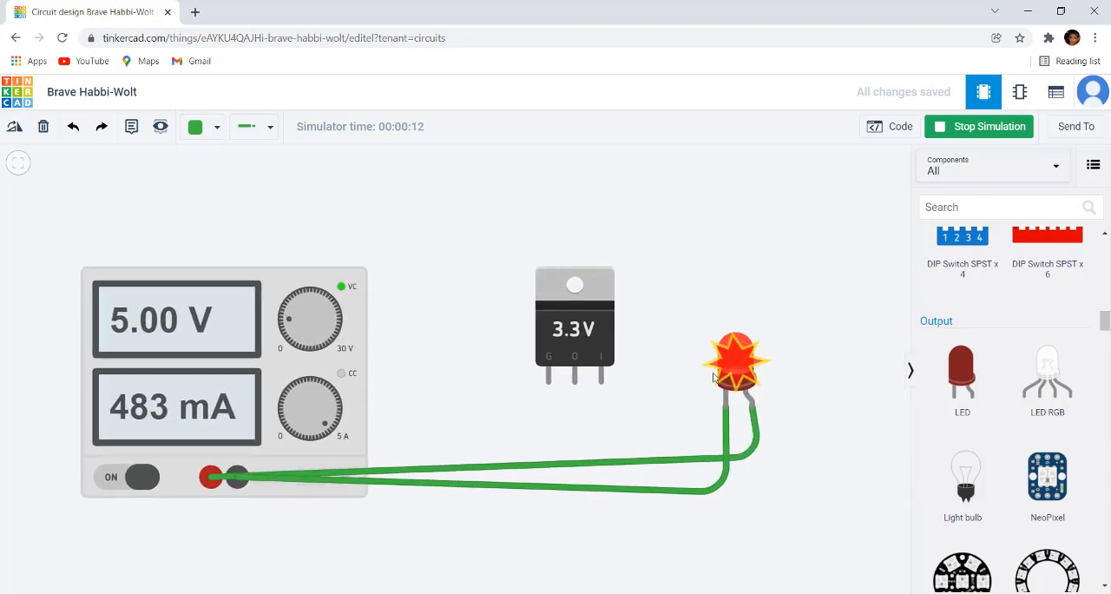
pyautogui.moveTo(729, 365)
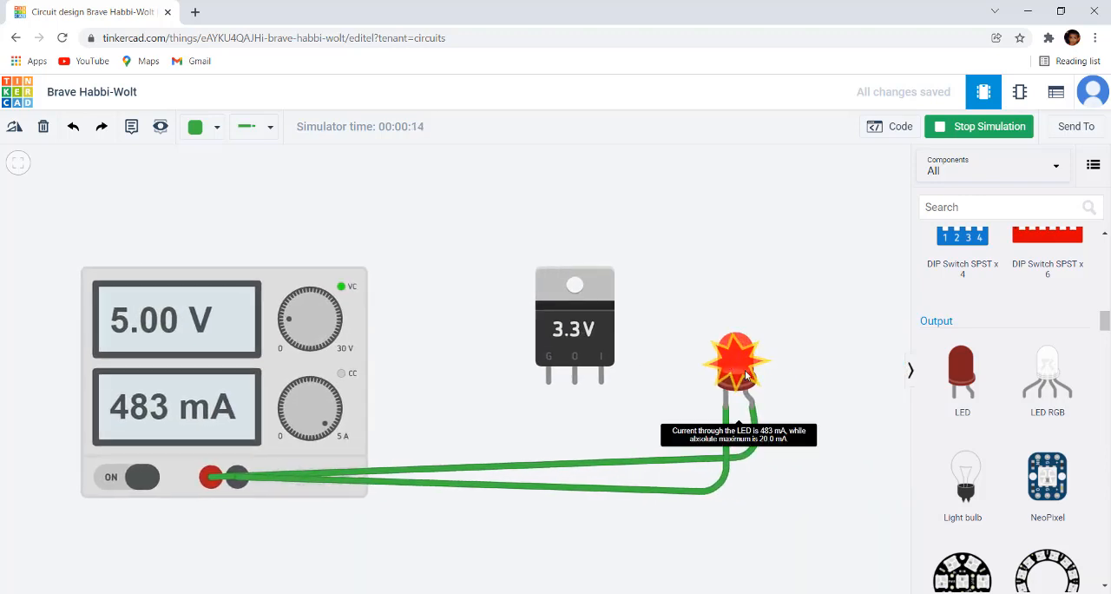
# Step: Raise the power supply's voltage to 30.0 V and check the LED's current warning
pyautogui.moveTo(290, 321); pyautogui.dragTo(318, 379)
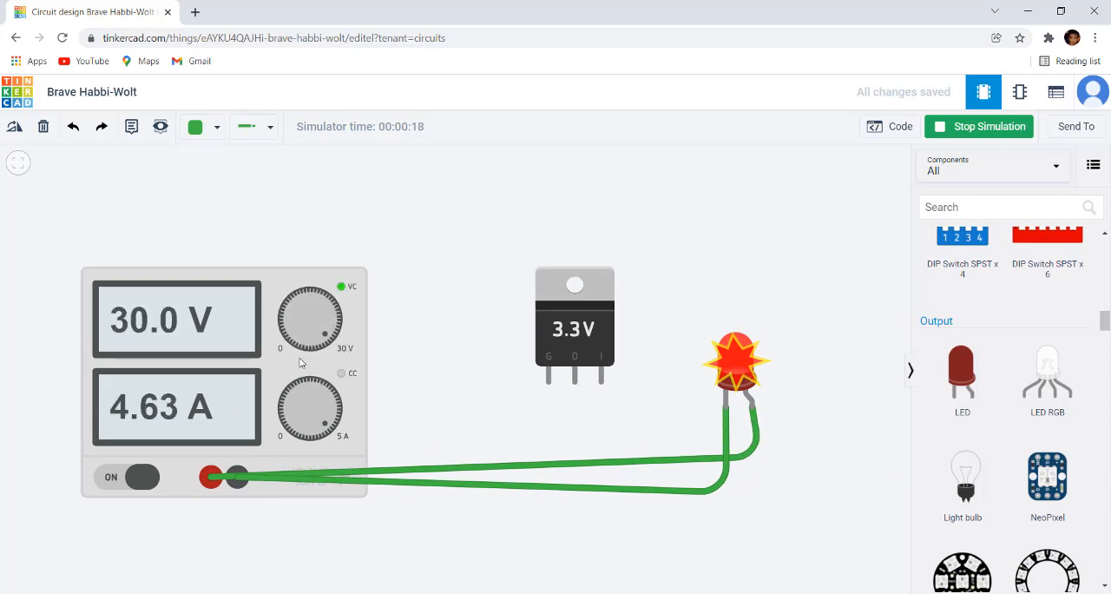
pyautogui.moveTo(741, 363)
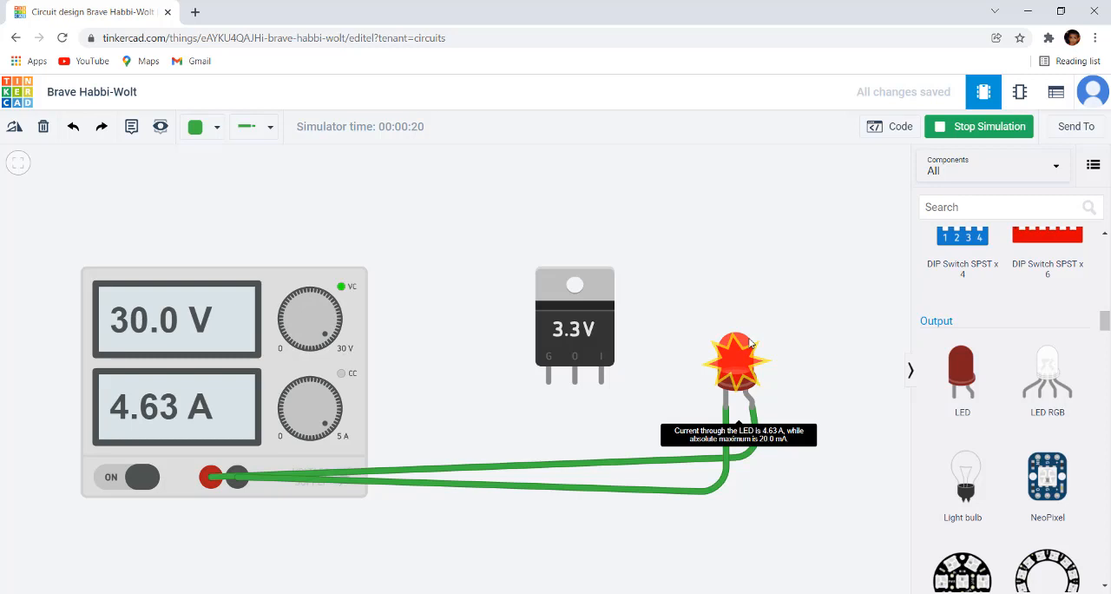
pyautogui.moveTo(745, 383)
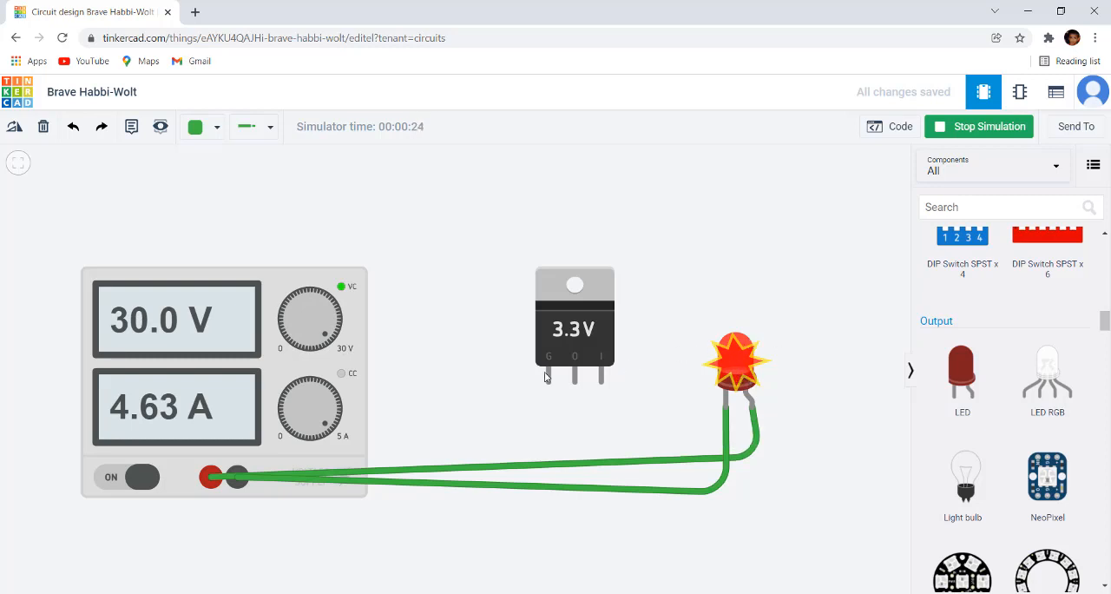
# Step: Lower the power supply's voltage to 22.6 V and stop the simulation
pyautogui.moveTo(327, 333); pyautogui.dragTo(348, 304)
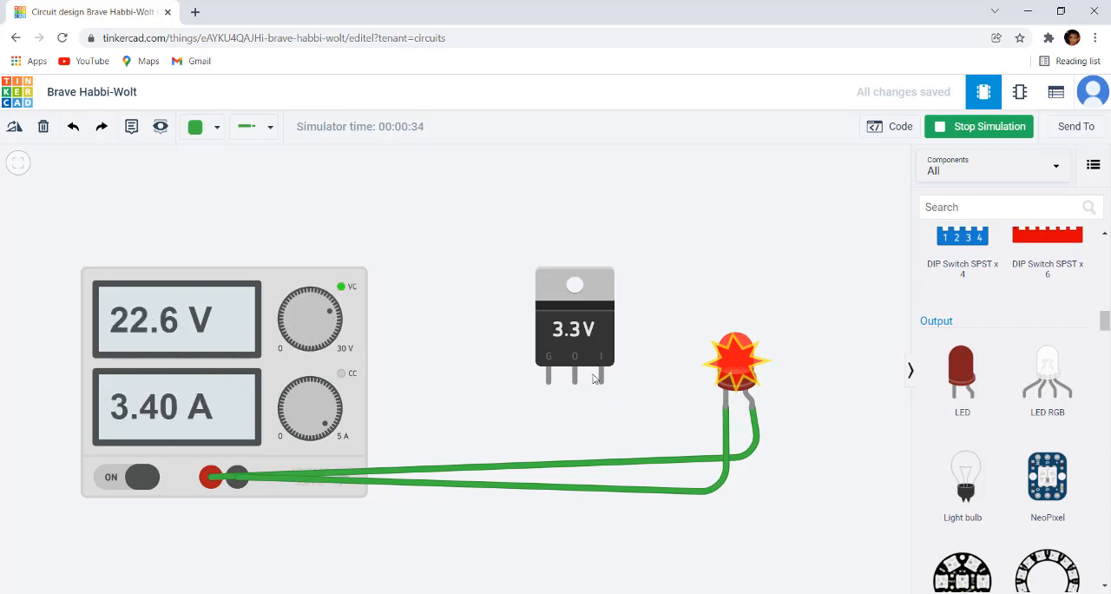
pyautogui.click(990, 126)
# Step: Delete both green wires connecting the power supply to the LED
pyautogui.scroll(-2, 752, 300)
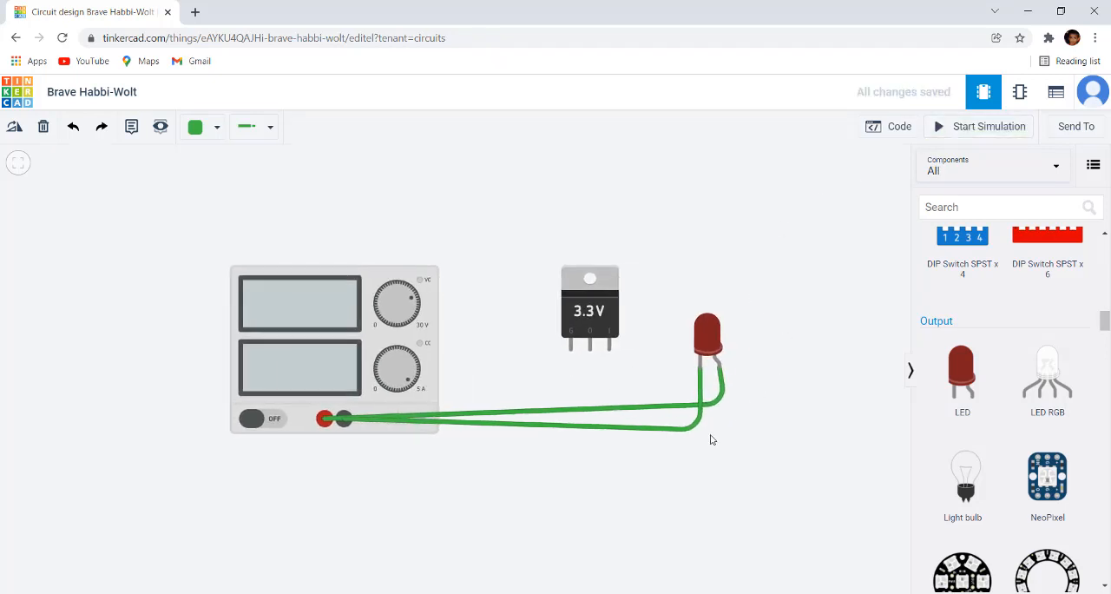
pyautogui.click(689, 434)
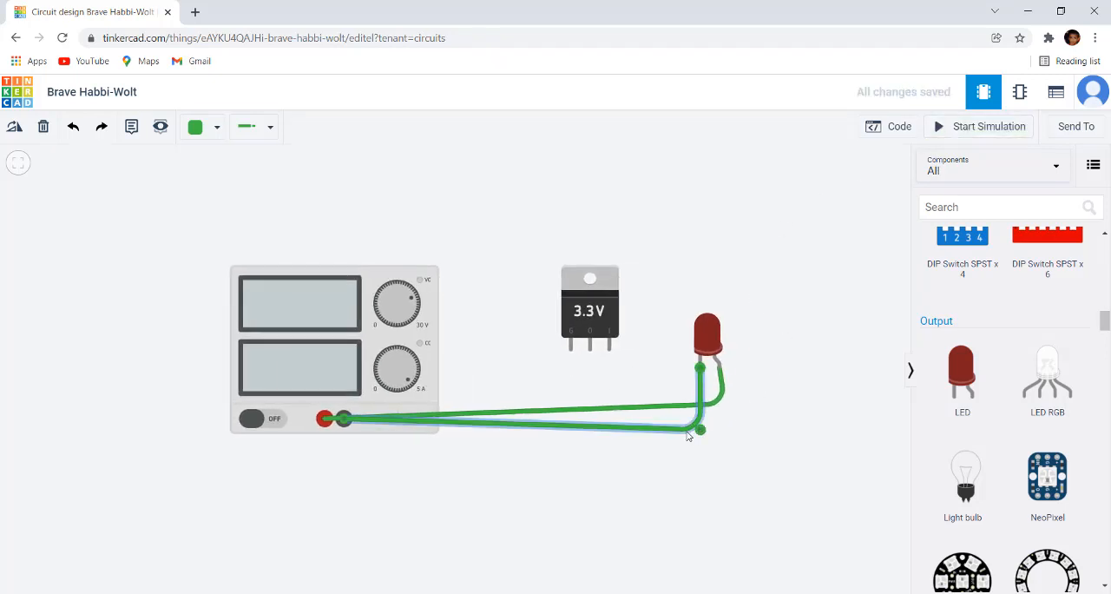
pyautogui.press('Delete')
pyautogui.click(689, 405)
pyautogui.press('Delete')
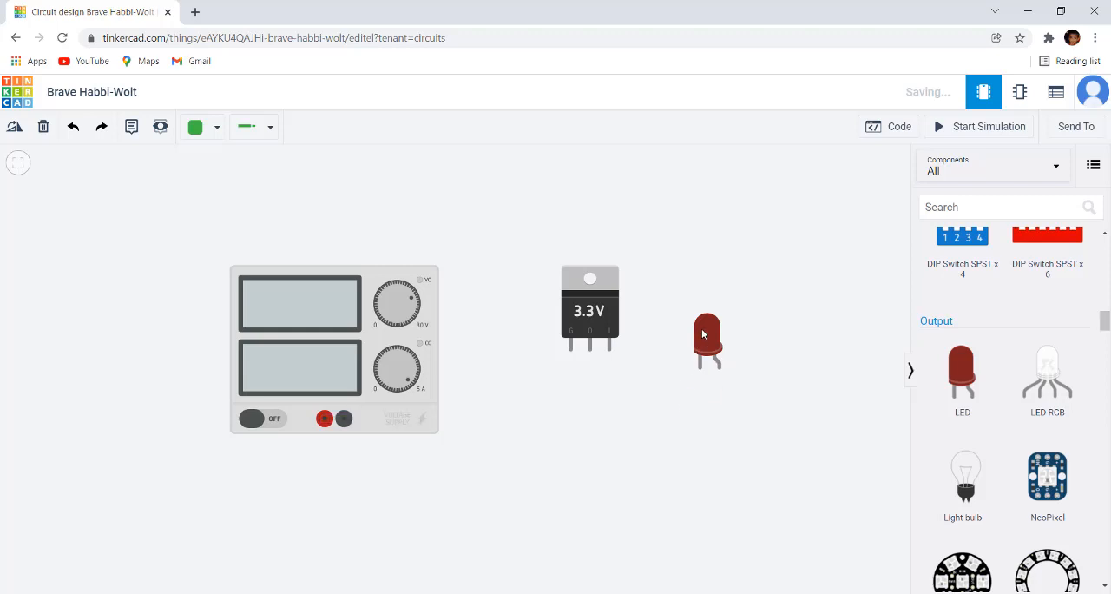
# Step: Move the LED slightly up and farther to the right of the 3.3V regulator
pyautogui.moveTo(703, 334); pyautogui.dragTo(723, 320)
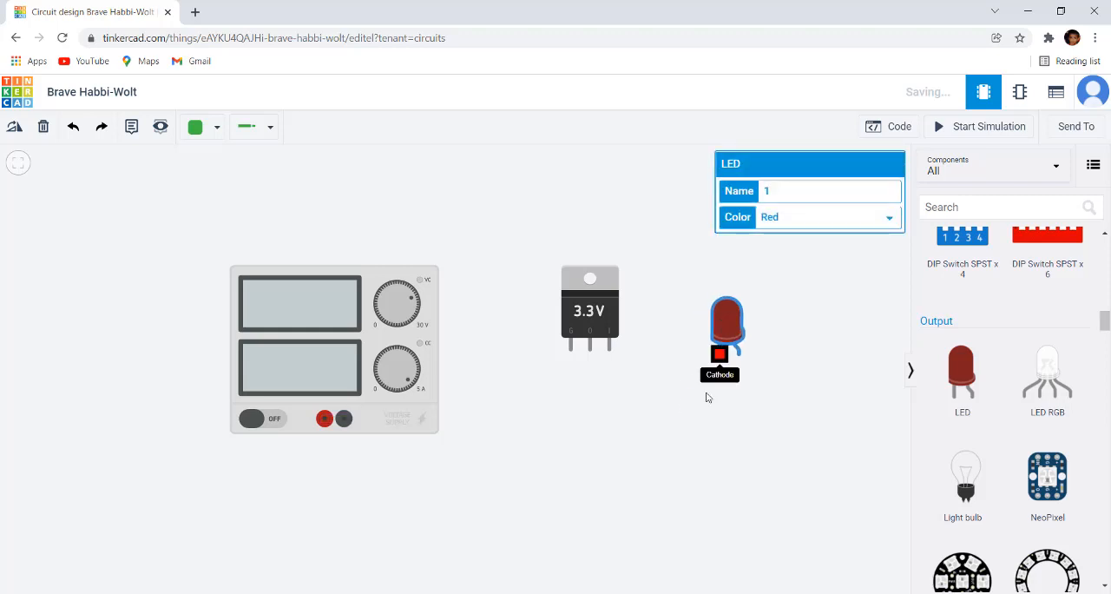
pyautogui.click(645, 456)
pyautogui.scroll(2, 644, 456)
pyautogui.moveTo(644, 456); pyautogui.dragTo(577, 446)
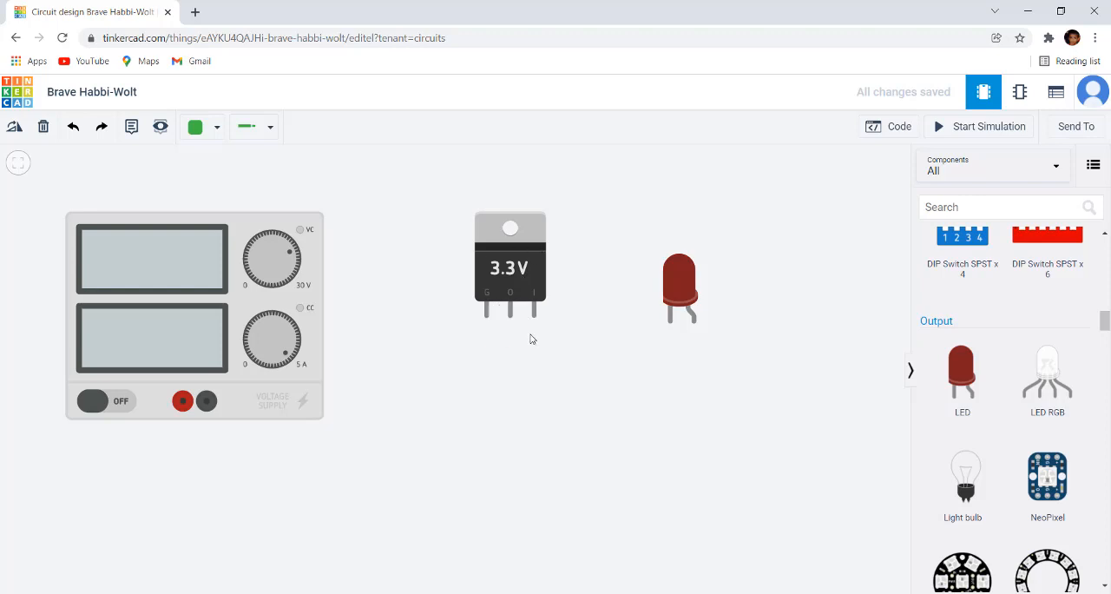
# Step: Wire the power supply's positive terminal to the regulator's input pin, routed below the supply with a straight vertical run under the pin
pyautogui.scroll(1, 525, 334)
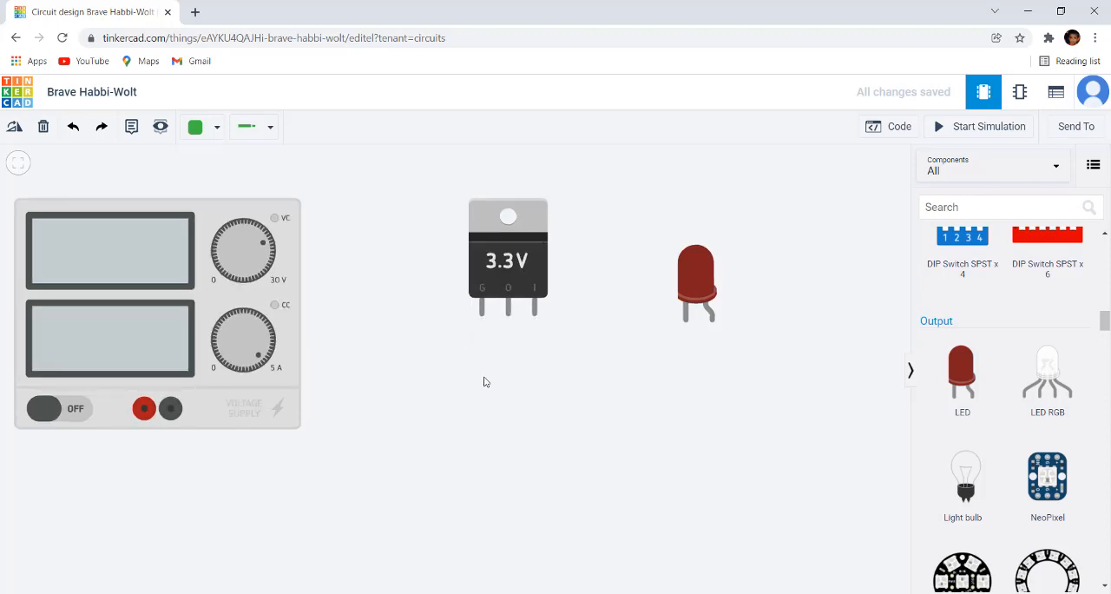
pyautogui.click(144, 410)
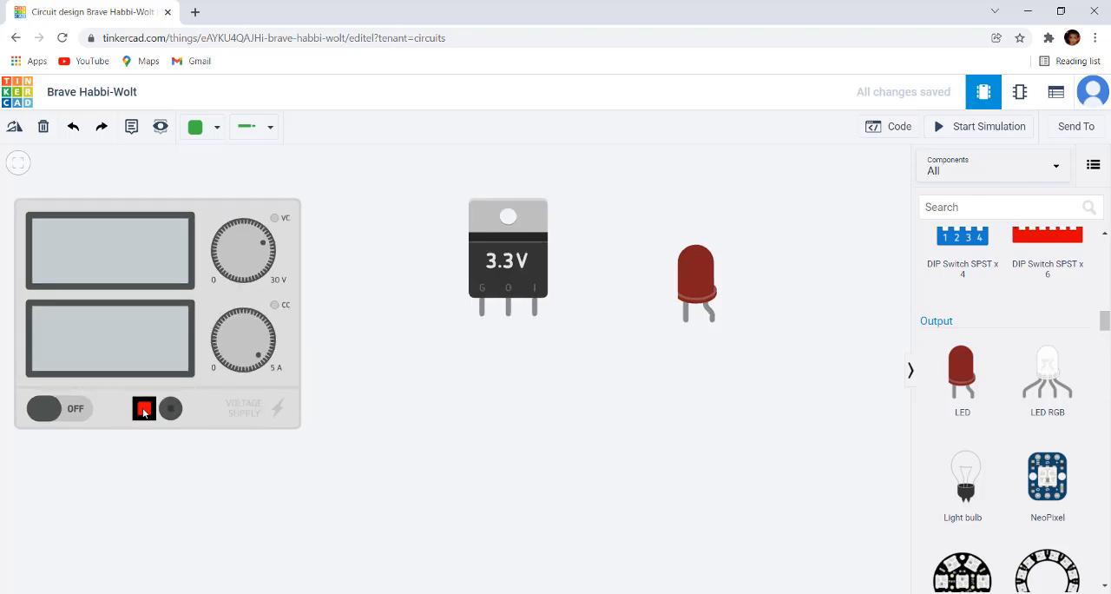
pyautogui.click(144, 486)
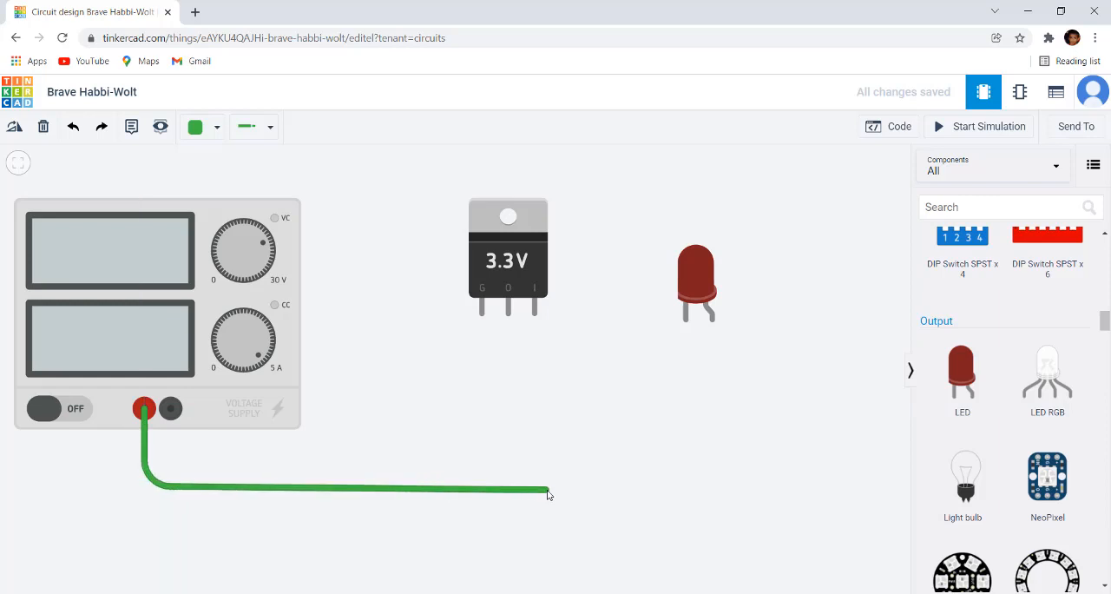
pyautogui.click(550, 492)
pyautogui.click(536, 312)
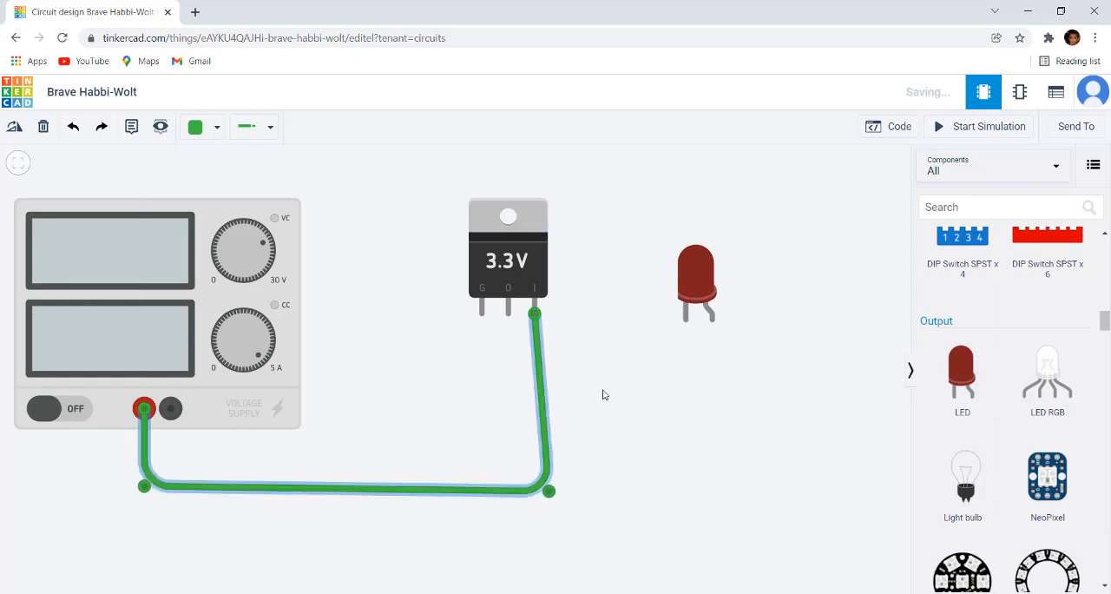
pyautogui.click(537, 493)
pyautogui.moveTo(549, 493); pyautogui.dragTo(534, 492)
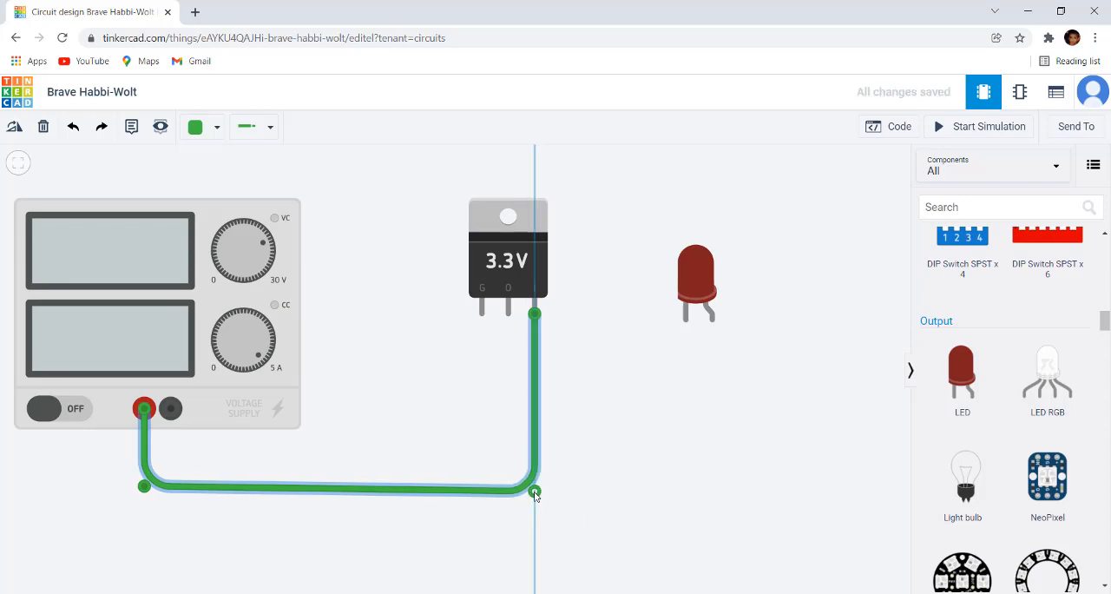
# Step: Change the colour of the wire between the supply's positive terminal and the regulator's input pin to Red
pyautogui.click(213, 129)
pyautogui.click(232, 200)
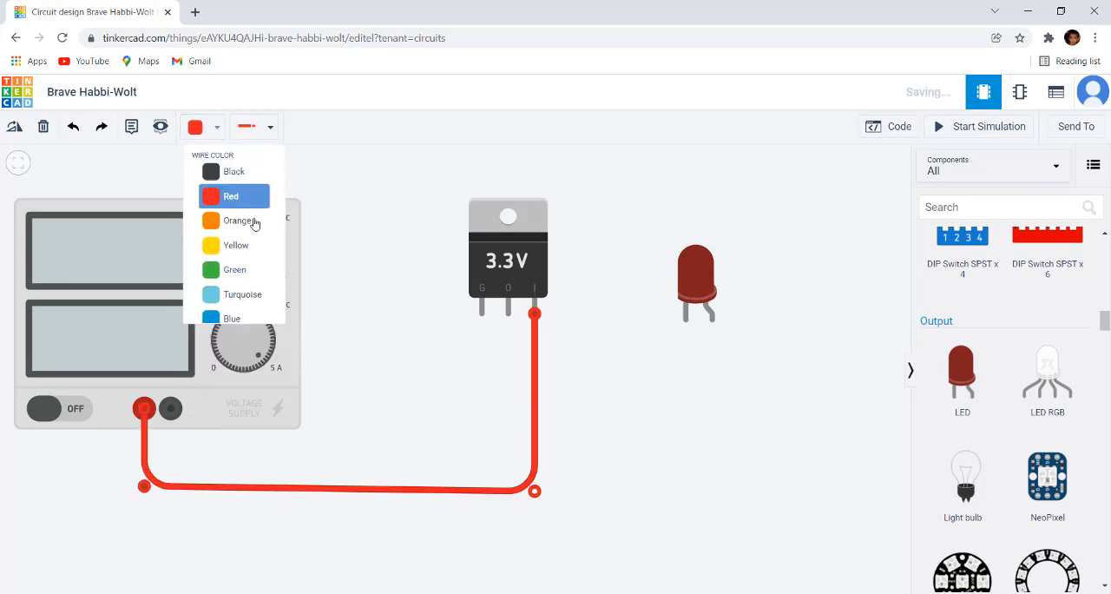
pyautogui.click(613, 390)
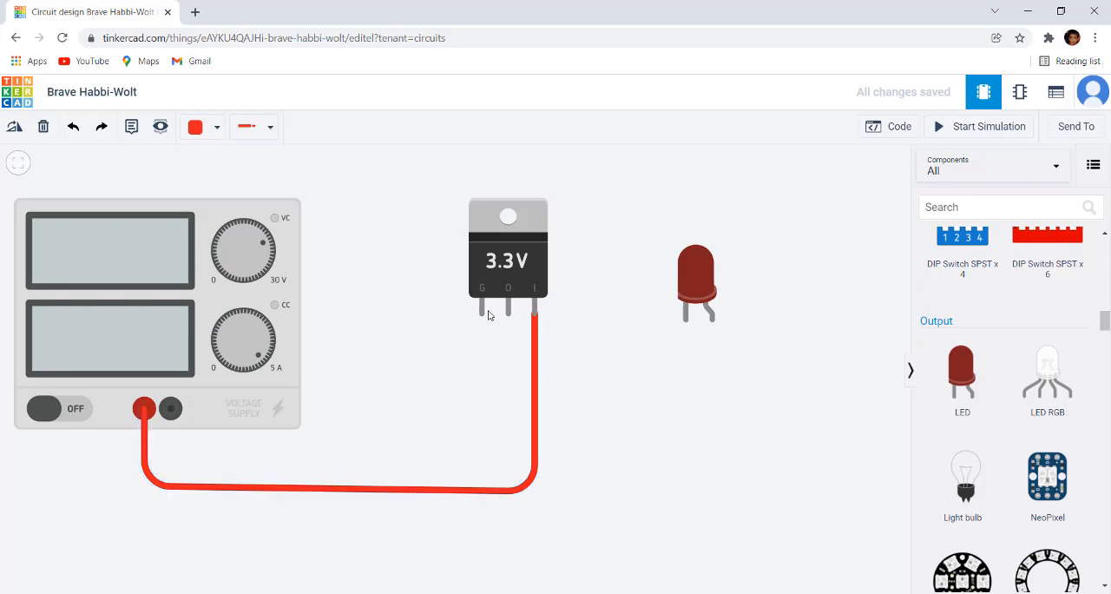
# Step: Wire the power supply's negative terminal to the regulator's ground pin, routed just above the red wire's horizontal run
pyautogui.click(170, 414)
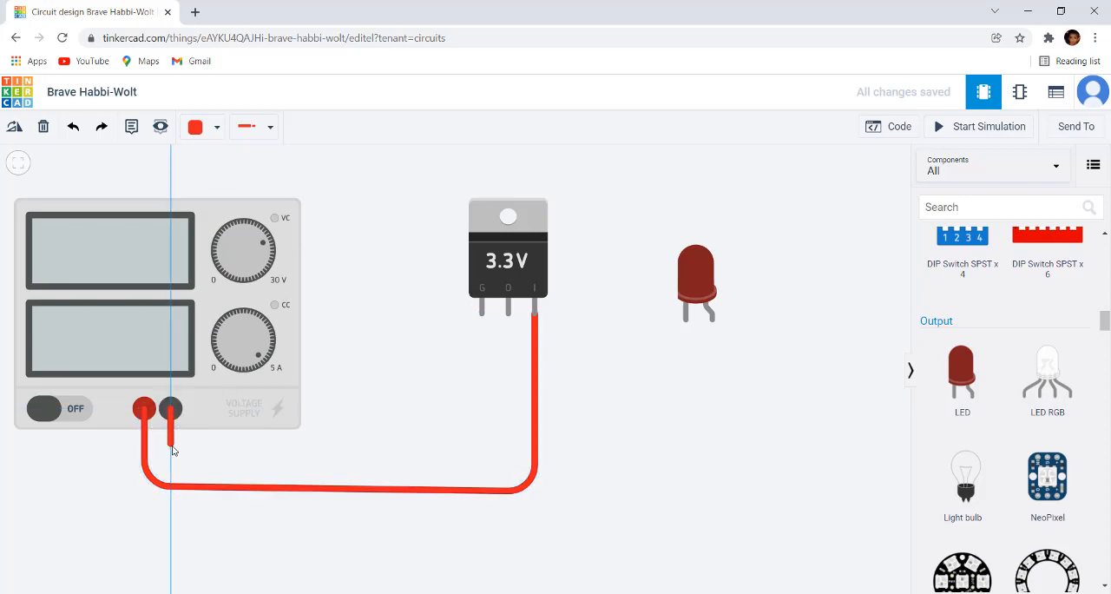
pyautogui.click(171, 453)
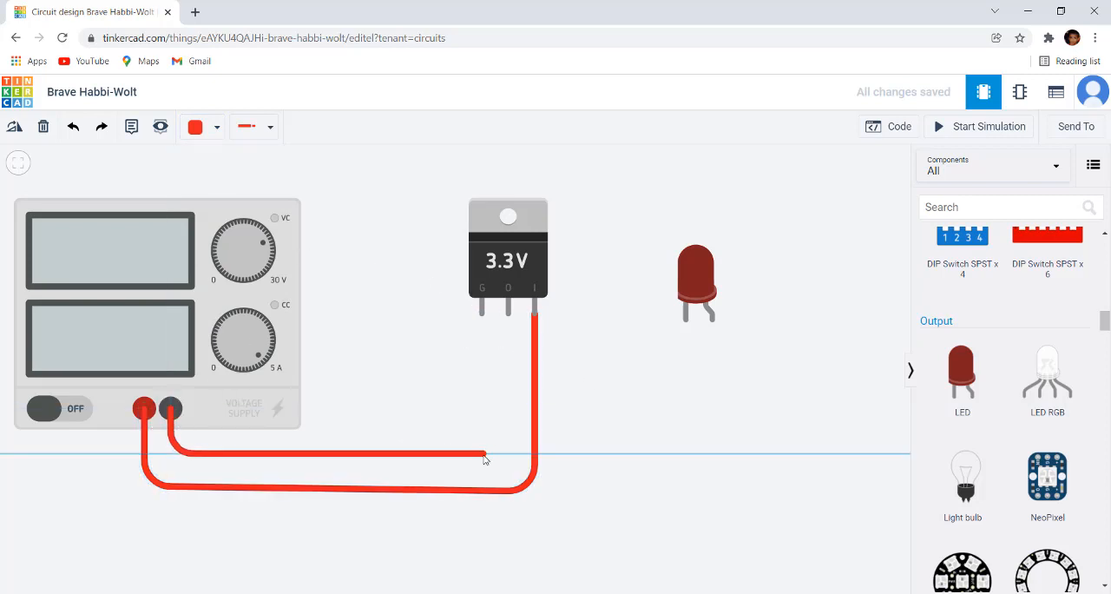
pyautogui.click(484, 454)
pyautogui.click(483, 313)
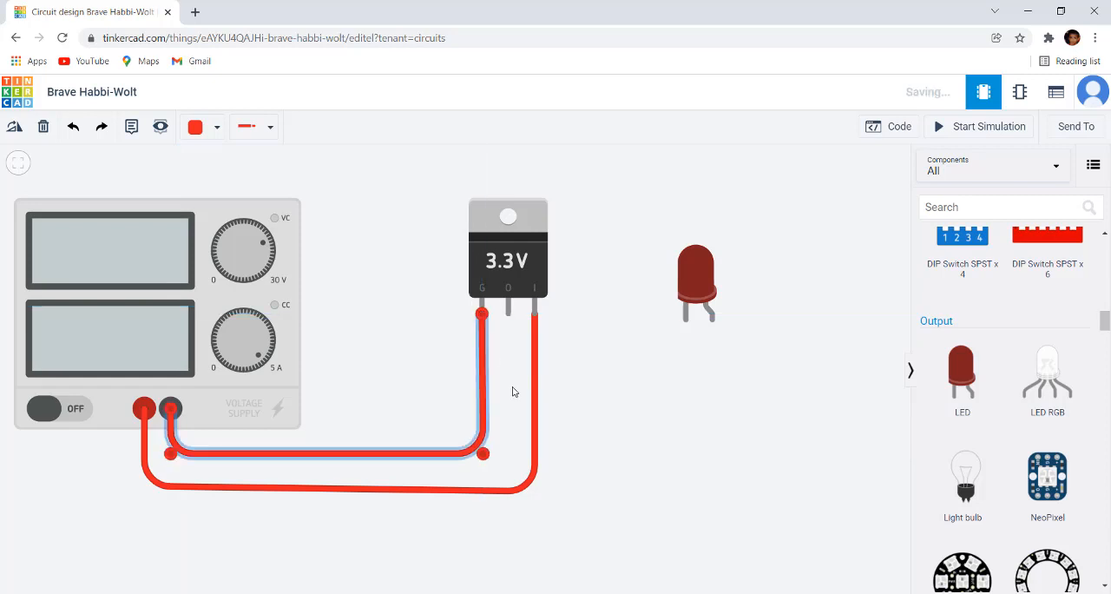
# Step: Change the colour of the wire between the supply's negative terminal and the regulator's ground pin to Black
pyautogui.click(476, 452)
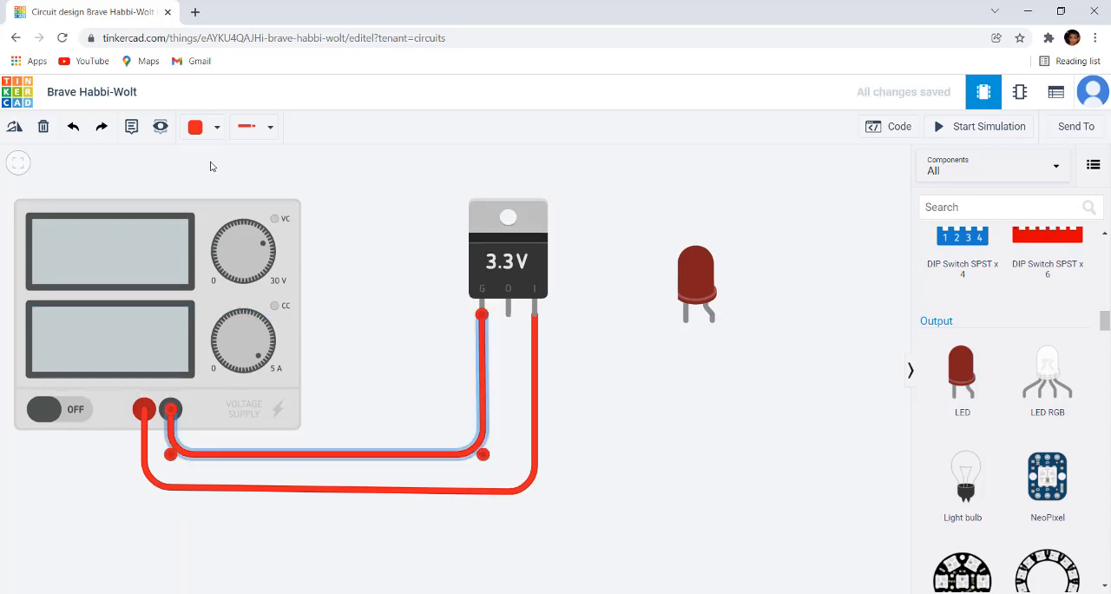
pyautogui.click(217, 128)
pyautogui.click(231, 179)
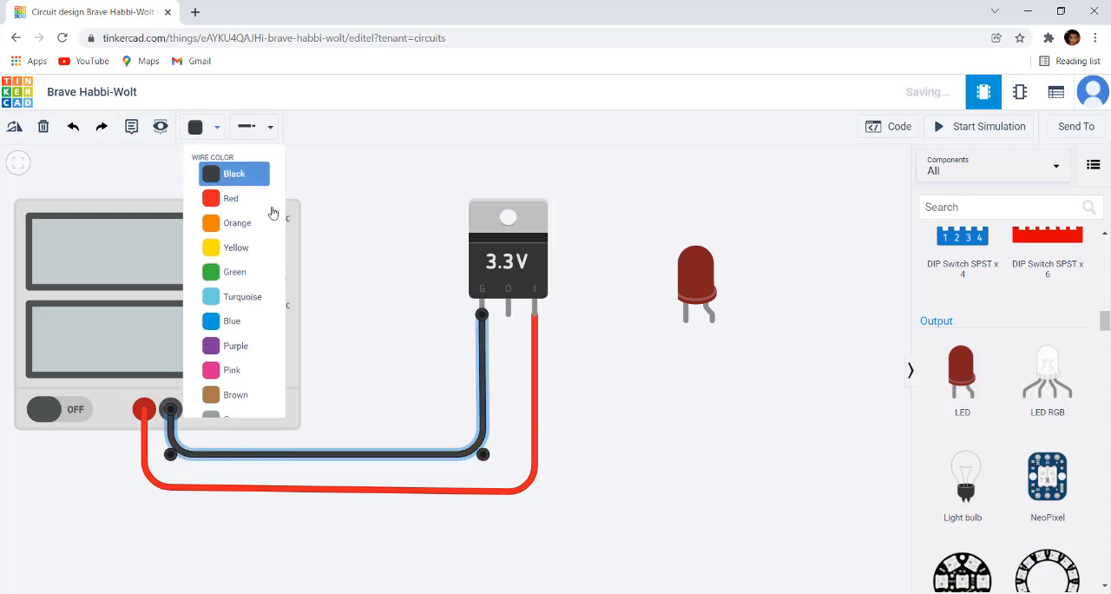
pyautogui.click(613, 372)
pyautogui.scroll(-1, 662, 382)
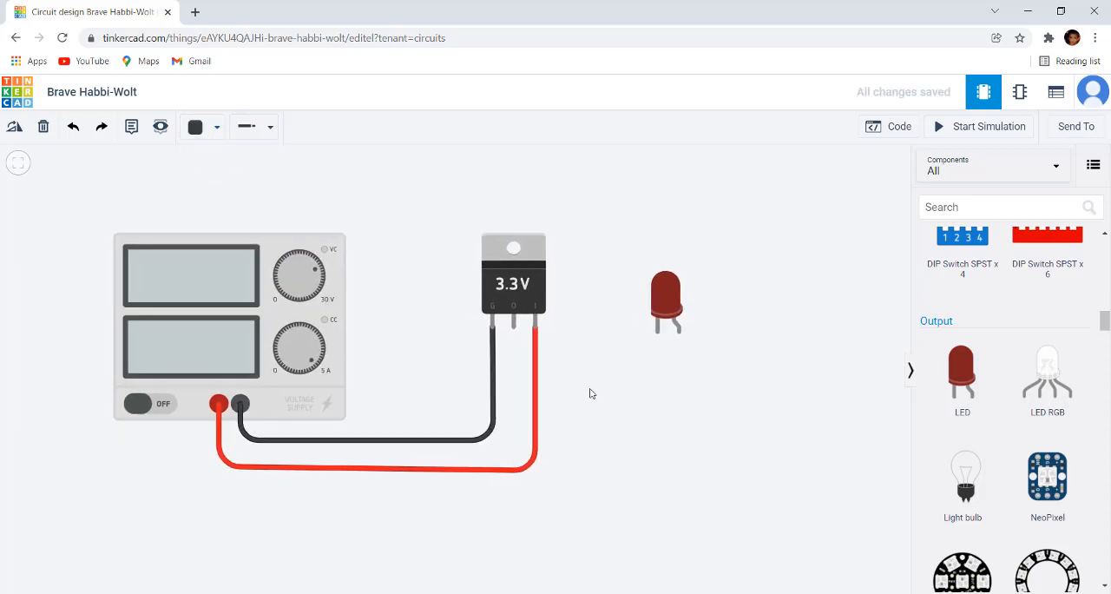
pyautogui.moveTo(626, 396); pyautogui.dragTo(549, 413)
pyautogui.scroll(2, 415, 340)
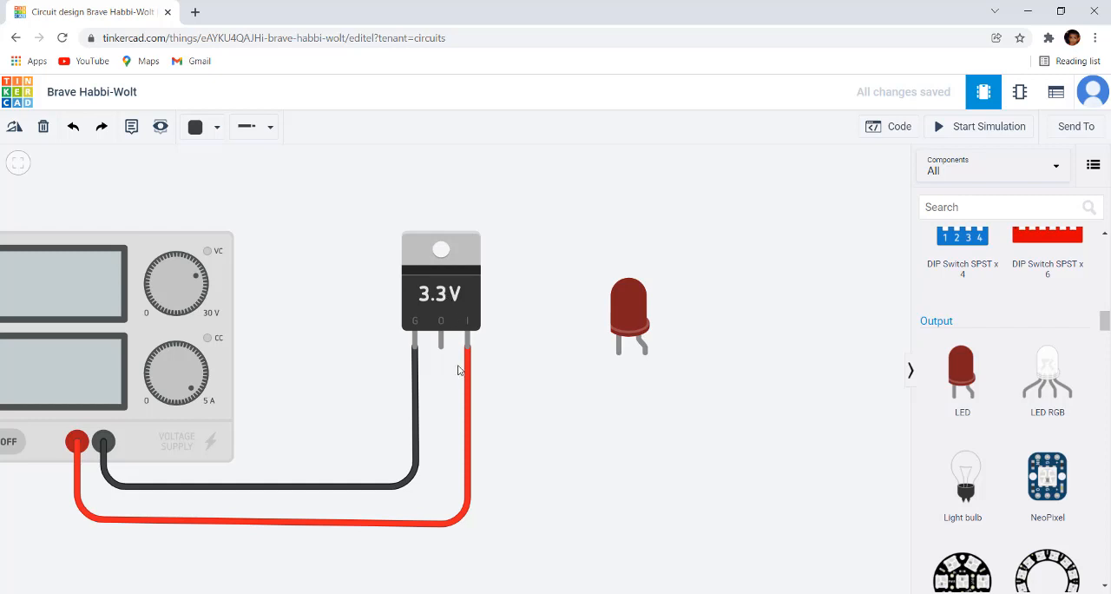
pyautogui.scroll(1, 458, 370)
pyautogui.scroll(-2, 458, 370)
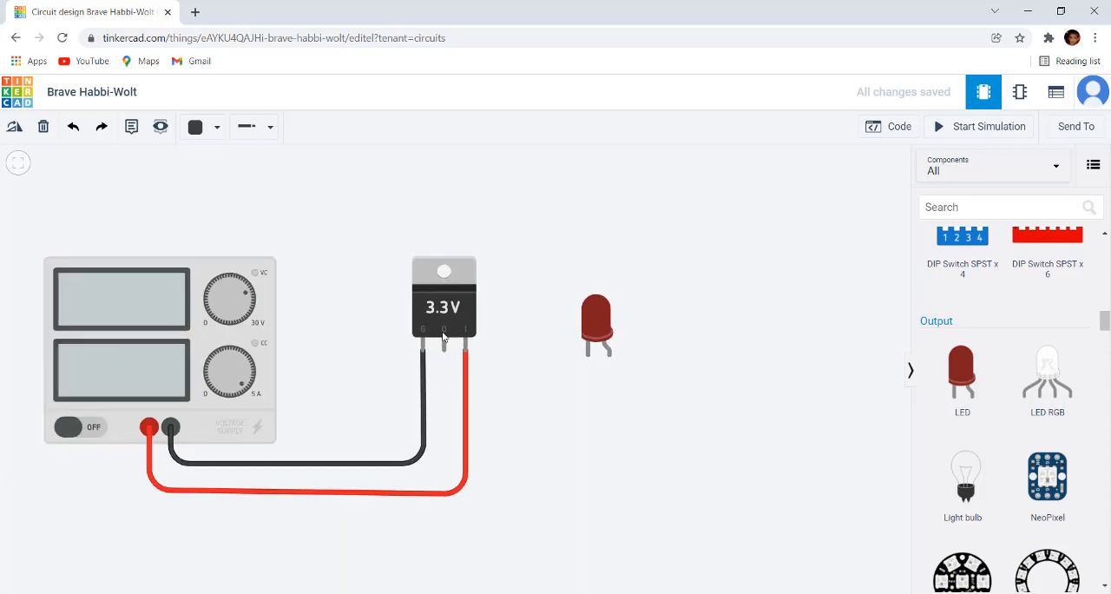
pyautogui.scroll(-1, 545, 399)
pyautogui.moveTo(595, 418); pyautogui.dragTo(612, 394)
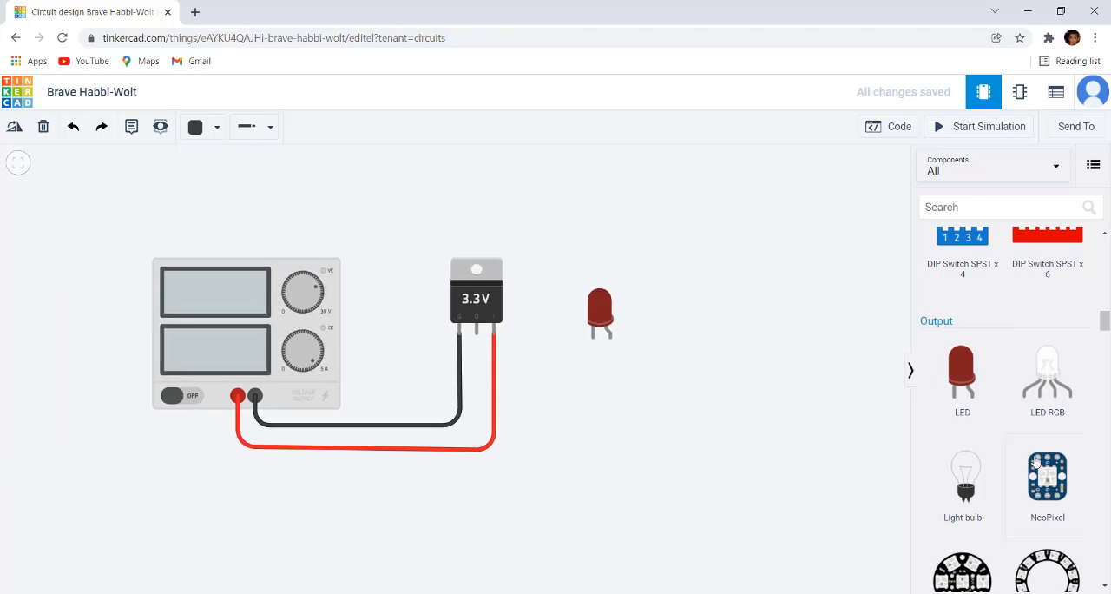
# Step: Place a multimeter from the component library in the empty area above the voltage regulator
pyautogui.scroll(-7, 1037, 462)
pyautogui.scroll(-10, 1037, 462)
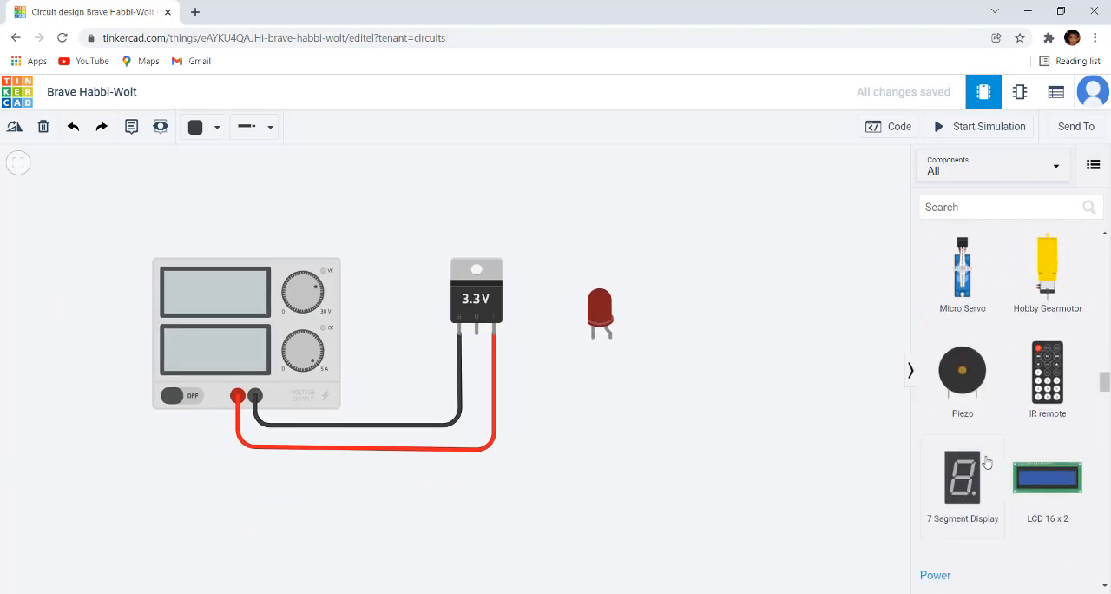
pyautogui.scroll(-5, 985, 461)
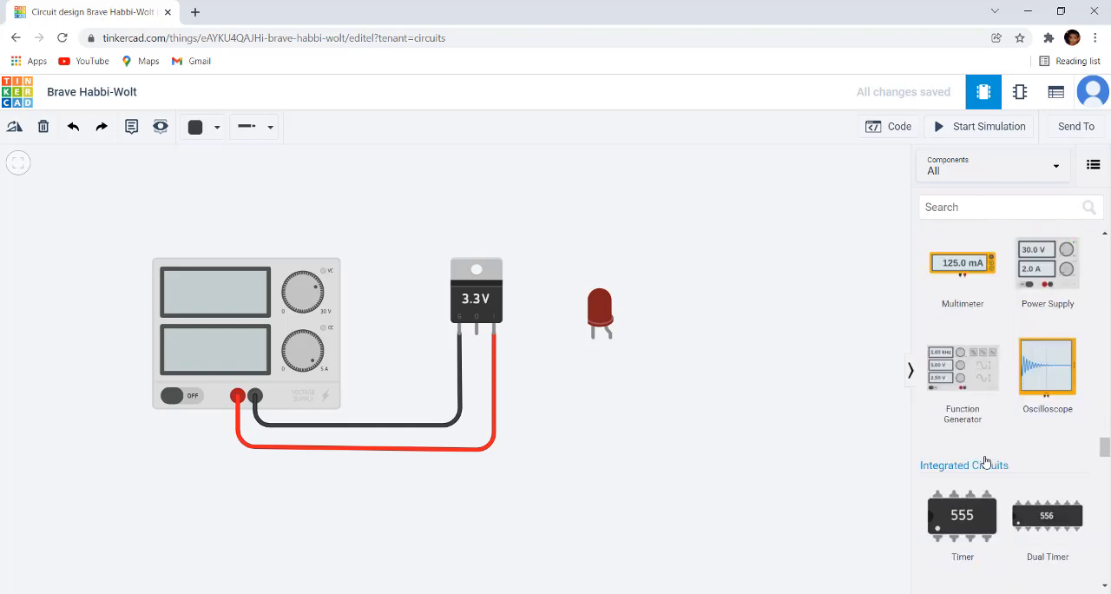
pyautogui.moveTo(961, 270); pyautogui.dragTo(483, 252)
pyautogui.click(695, 295)
# Step: Wire the multimeter's negative terminal to the regulator's ground pin and its positive terminal to the regulator's output pin
pyautogui.scroll(2, 561, 251)
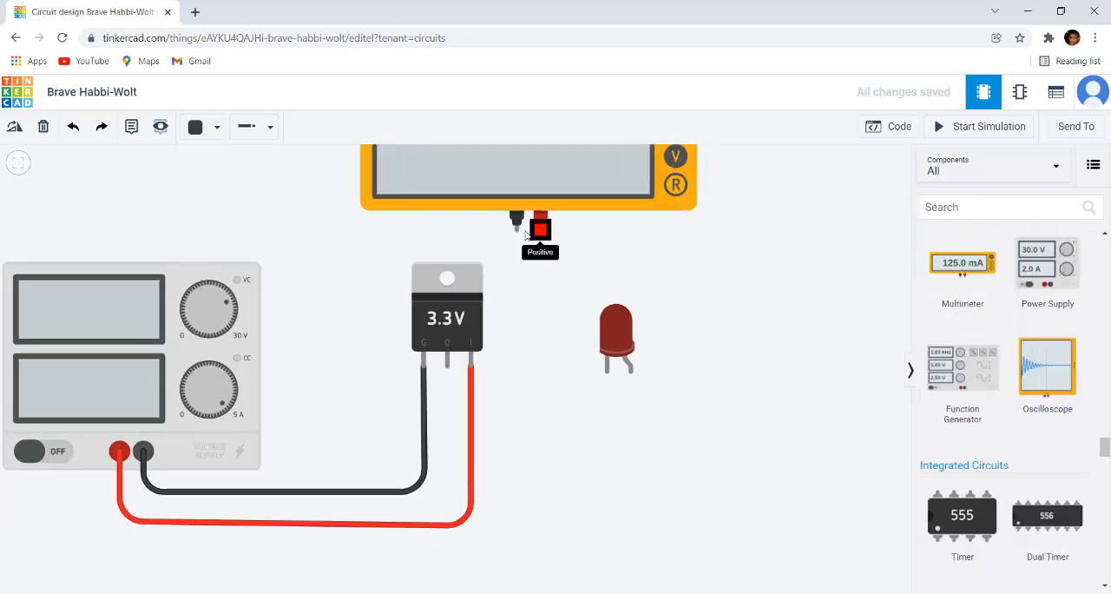
pyautogui.click(517, 230)
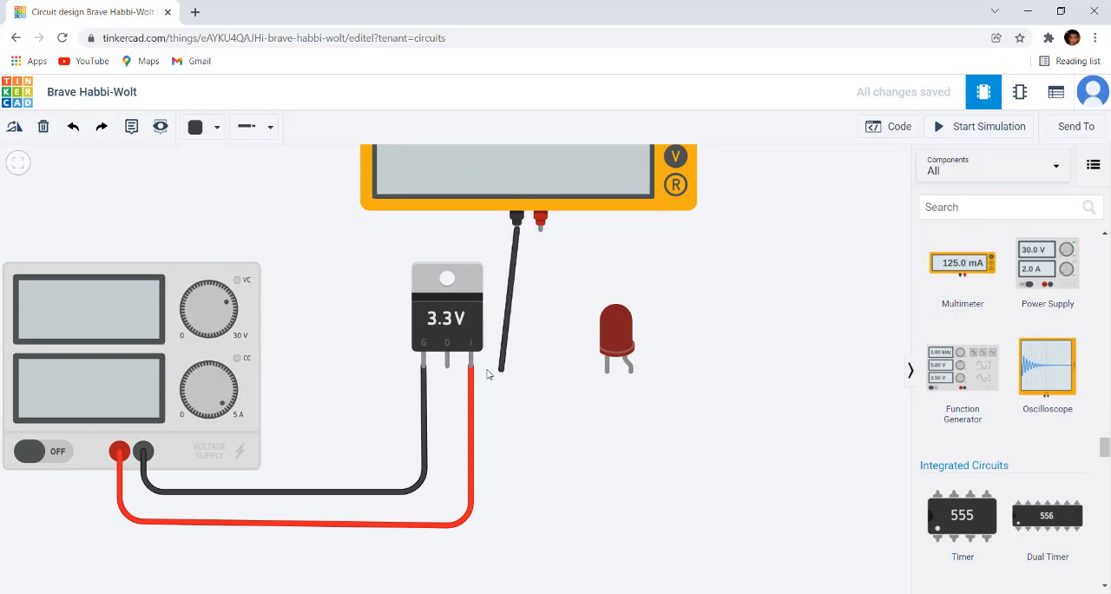
pyautogui.click(423, 364)
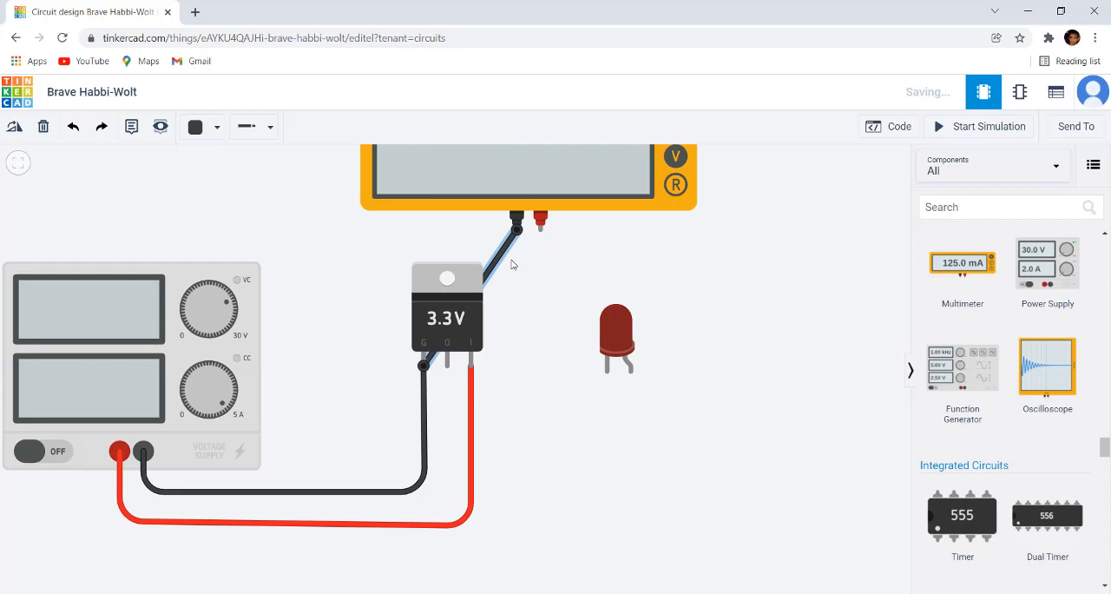
pyautogui.click(540, 221)
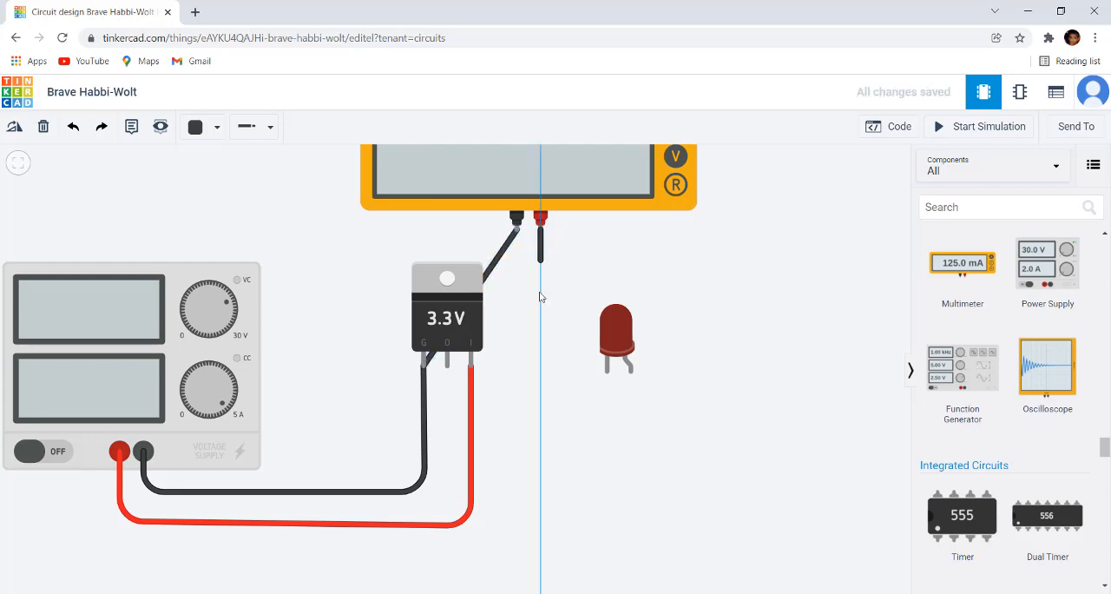
pyautogui.click(448, 368)
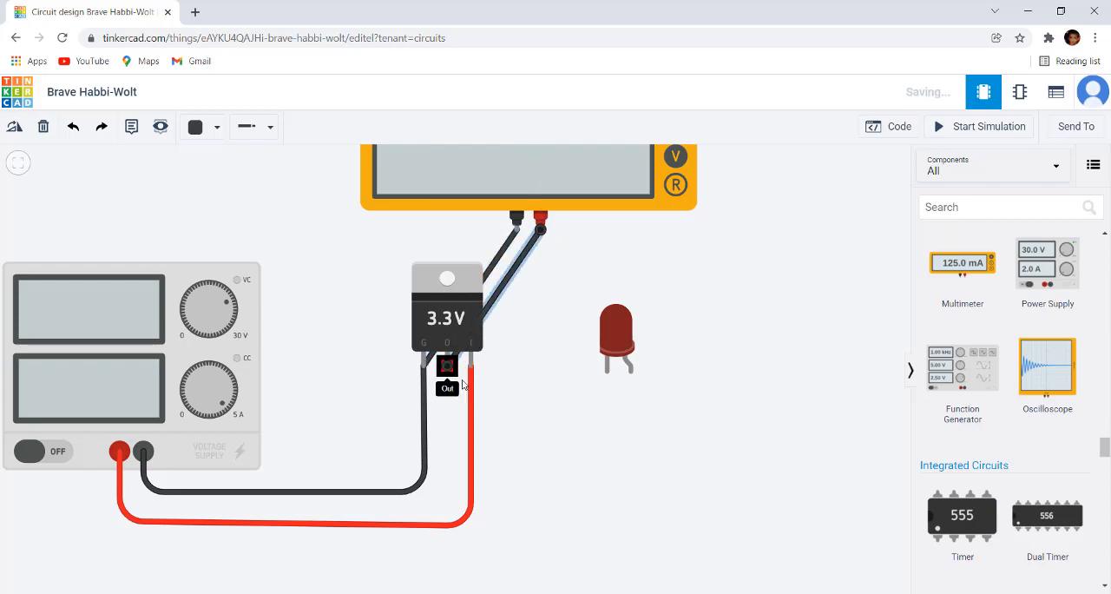
# Step: Start the simulation and read the regulator's output voltage on the multimeter
pyautogui.scroll(-1, 578, 405)
pyautogui.scroll(-3, 578, 405)
pyautogui.moveTo(578, 404); pyautogui.dragTo(590, 451)
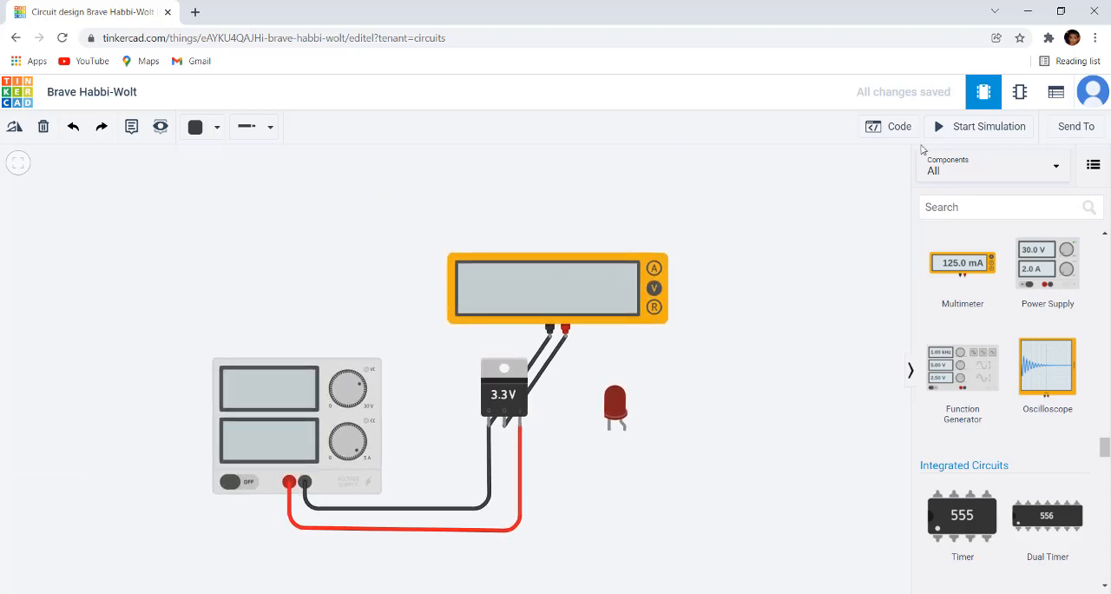
pyautogui.click(986, 126)
pyautogui.scroll(2, 519, 380)
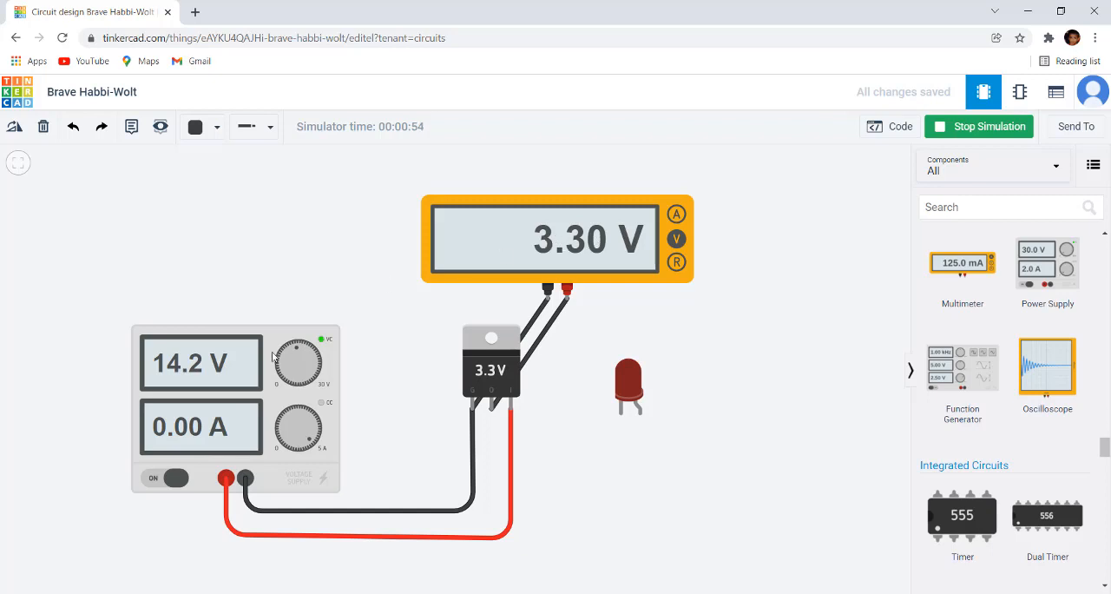
# Step: Set the power supply's voltage to 14.1 V while the simulation is running
pyautogui.scroll(1, 272, 356)
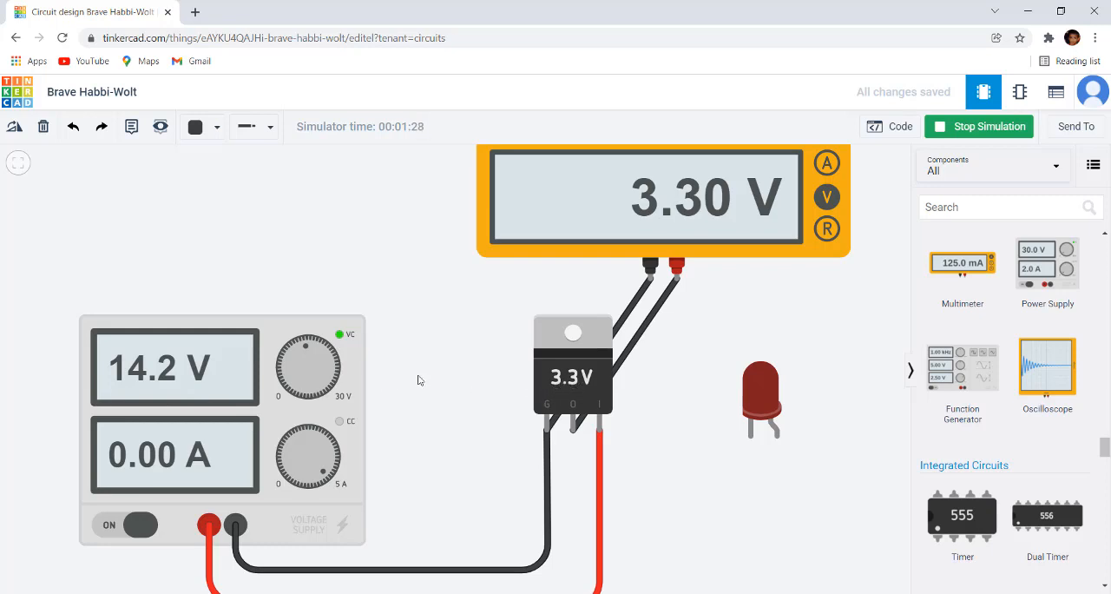
pyautogui.scroll(1, 332, 372)
pyautogui.scroll(-1, 301, 343)
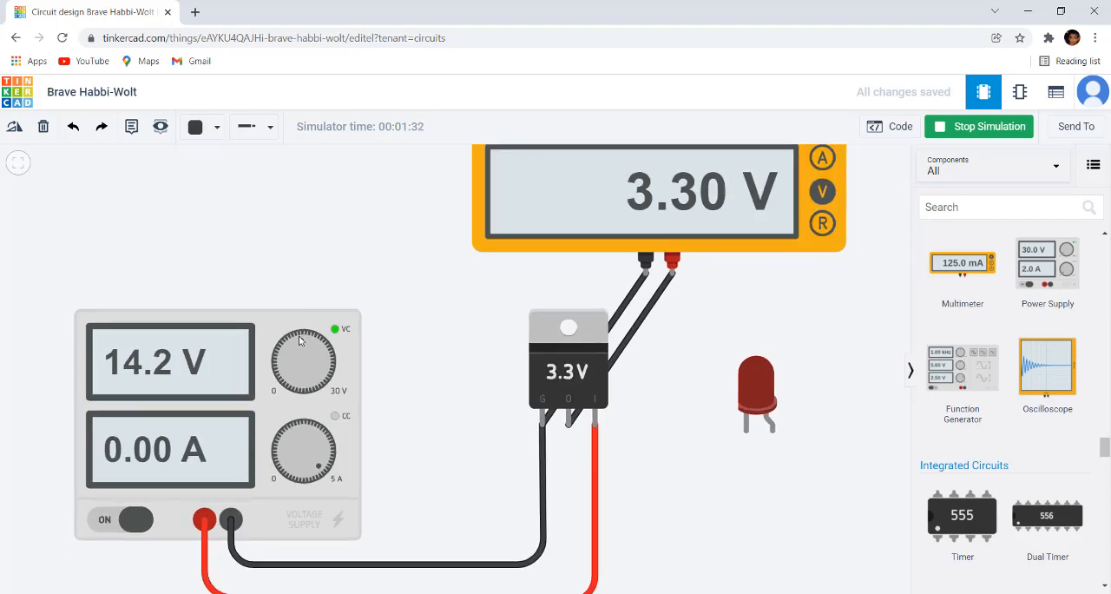
pyautogui.moveTo(299, 341)
pyautogui.mouseDown()
pyautogui.moveTo(280, 360)
pyautogui.moveTo(299, 338)
pyautogui.mouseUp()
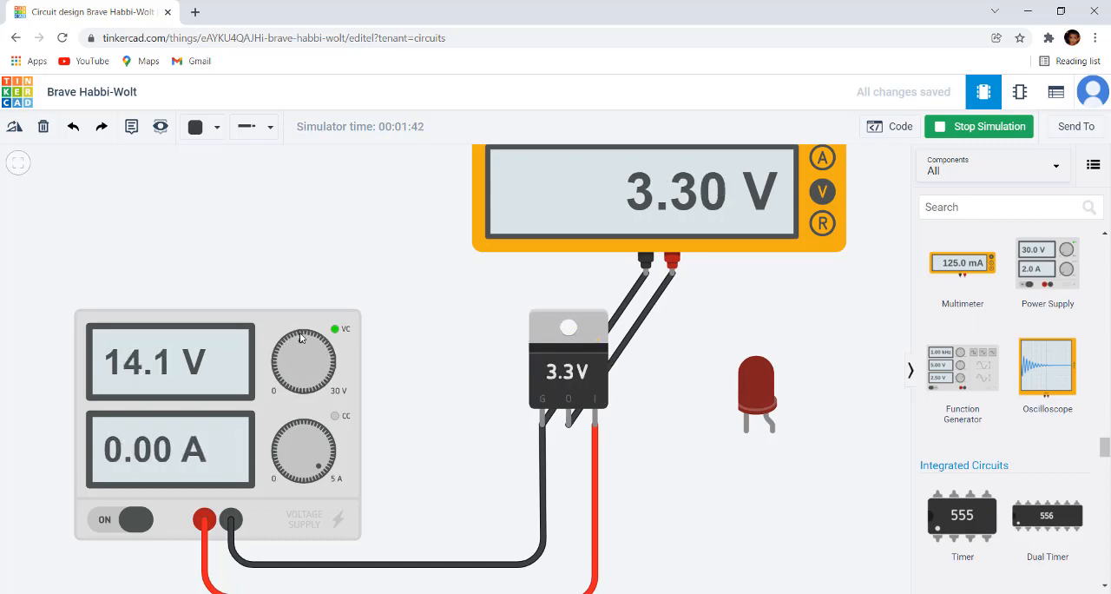
# Step: Delete the multimeter together with its two wires to the regulator
pyautogui.scroll(-3, 621, 315)
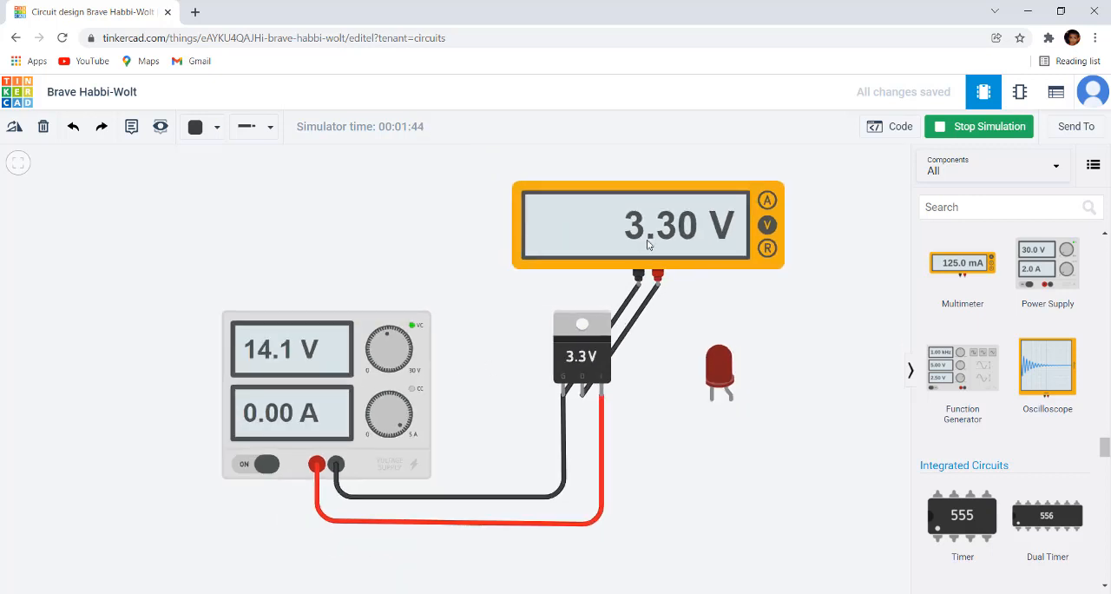
pyautogui.click(714, 189)
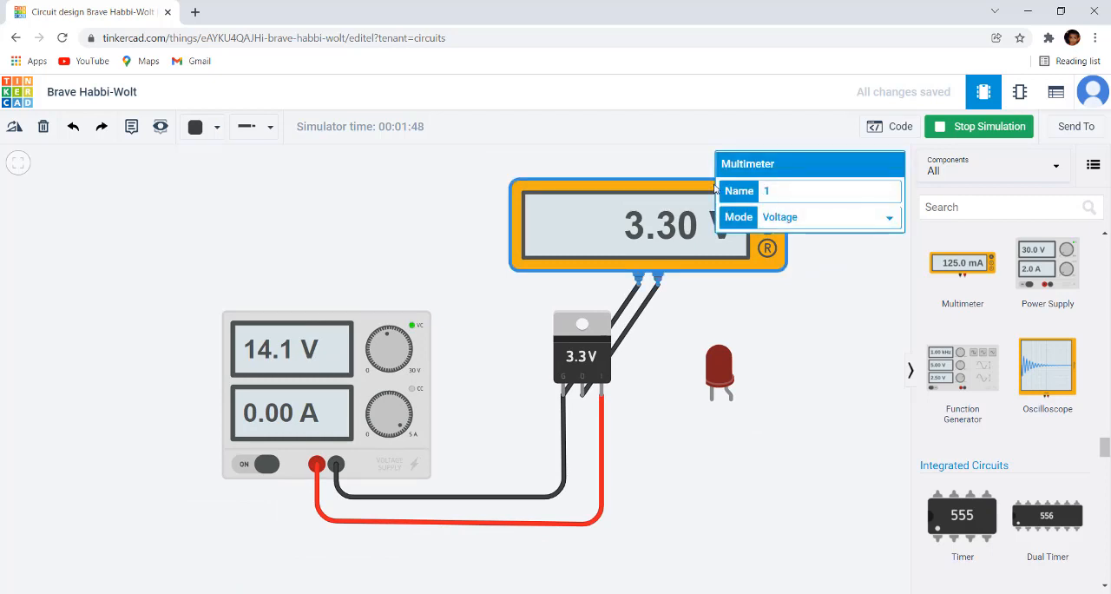
pyautogui.press('Delete')
# Step: Wire the regulator's output pin to the LED's anode, routed horizontally below both components
pyautogui.scroll(2, 680, 330)
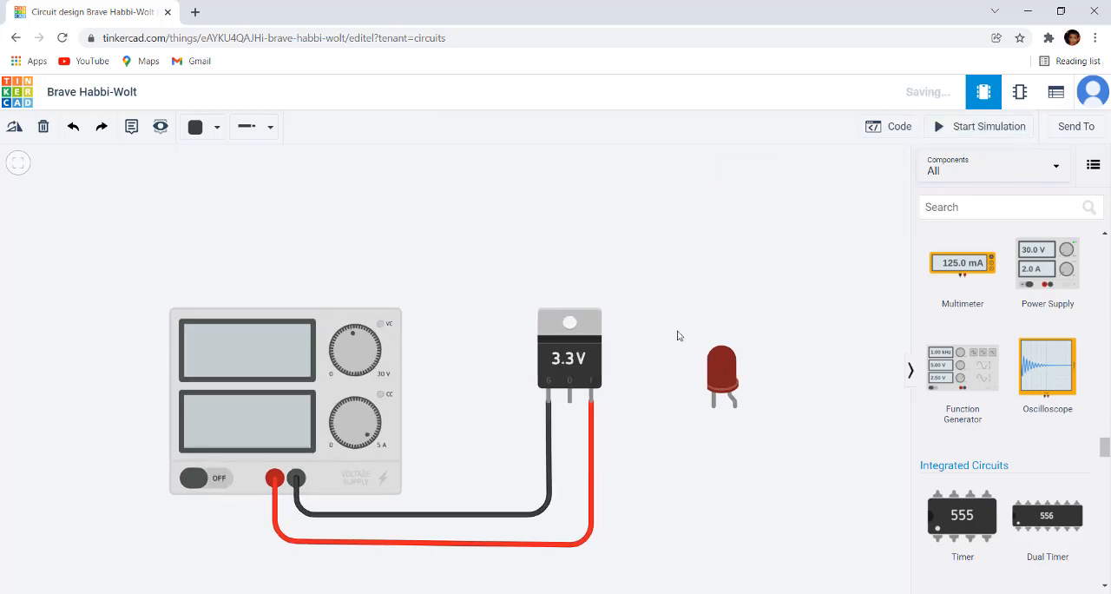
pyautogui.scroll(2, 583, 308)
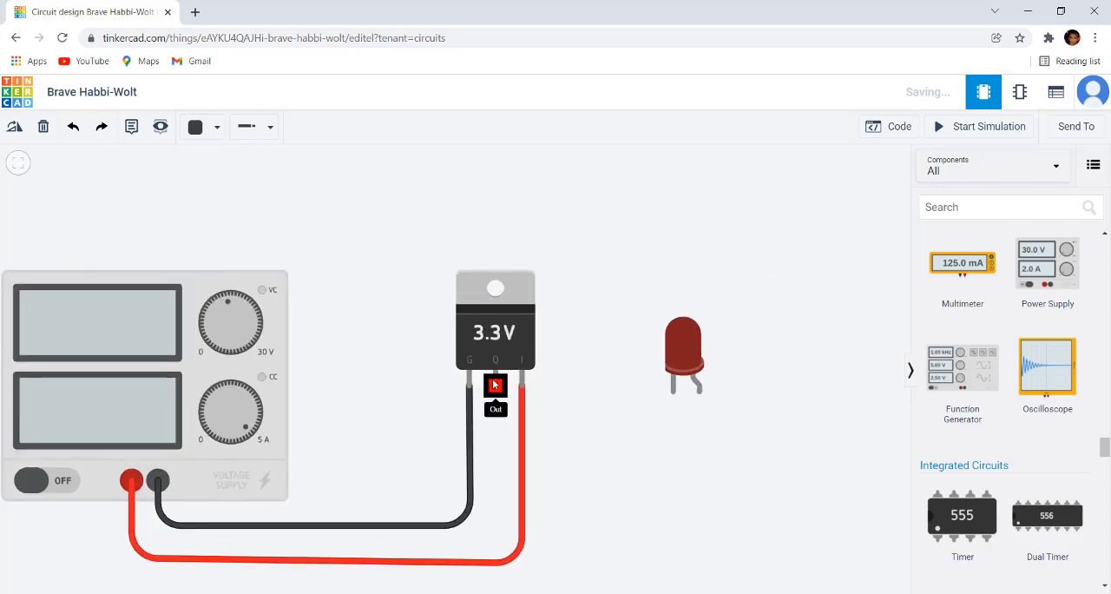
pyautogui.click(495, 388)
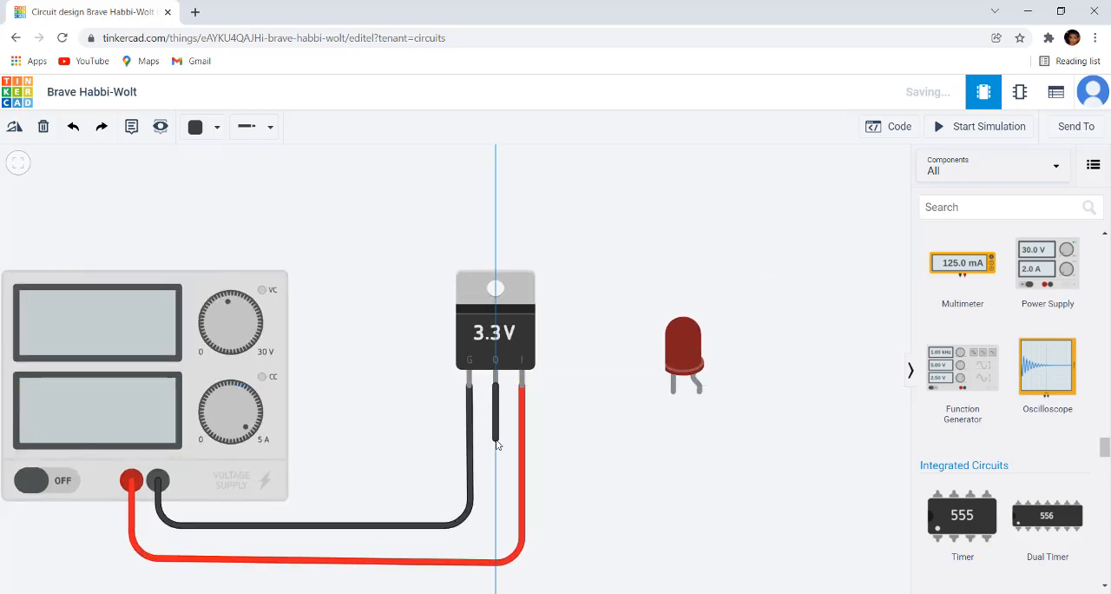
pyautogui.click(497, 443)
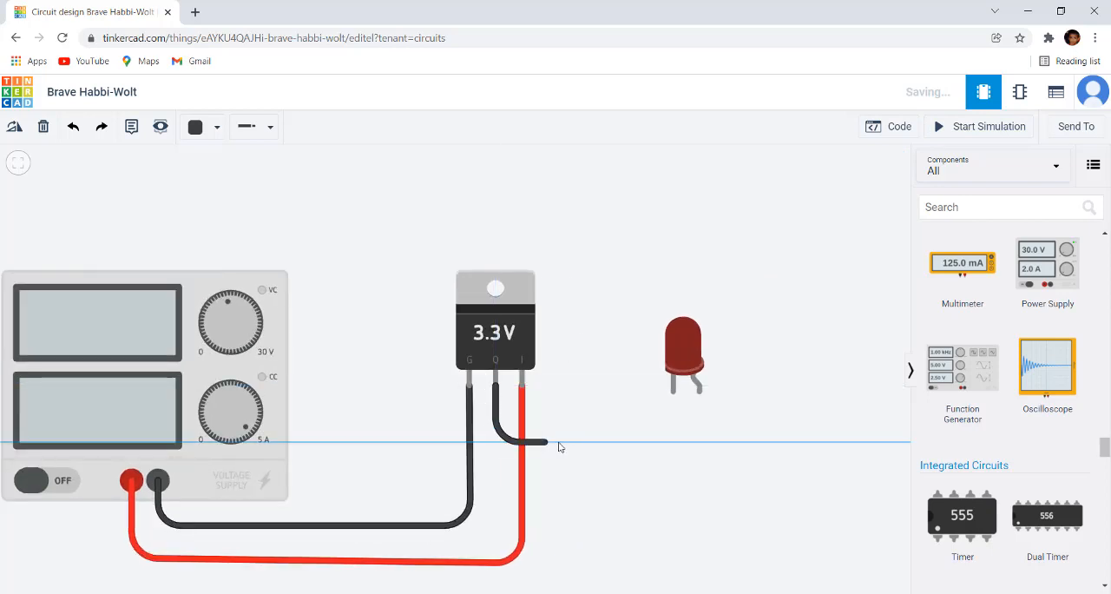
pyautogui.click(705, 431)
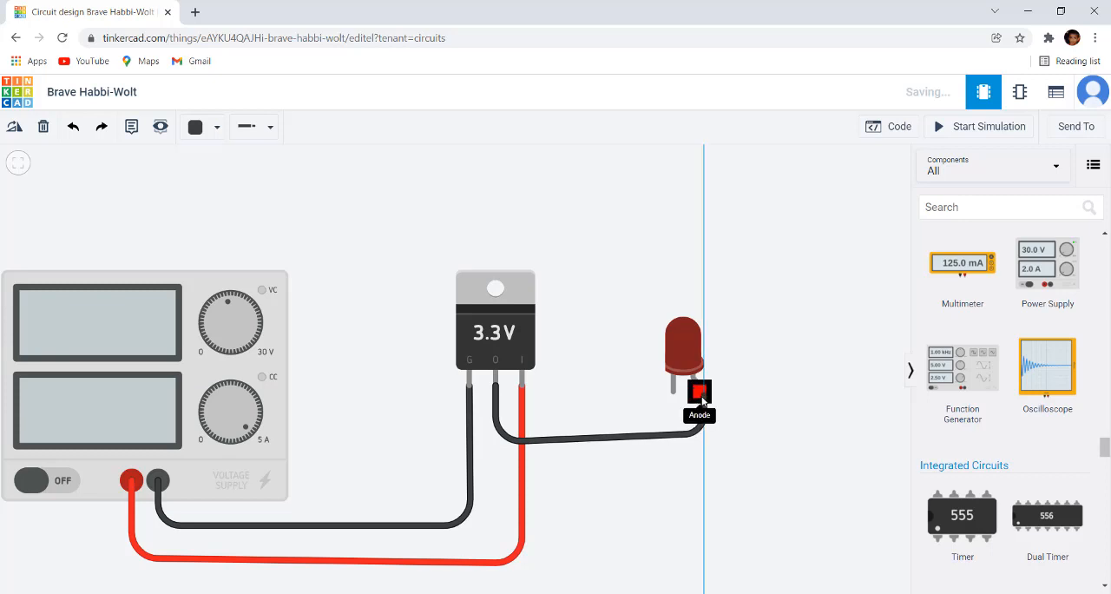
pyautogui.click(699, 390)
pyautogui.click(731, 435)
pyautogui.scroll(-1, 687, 454)
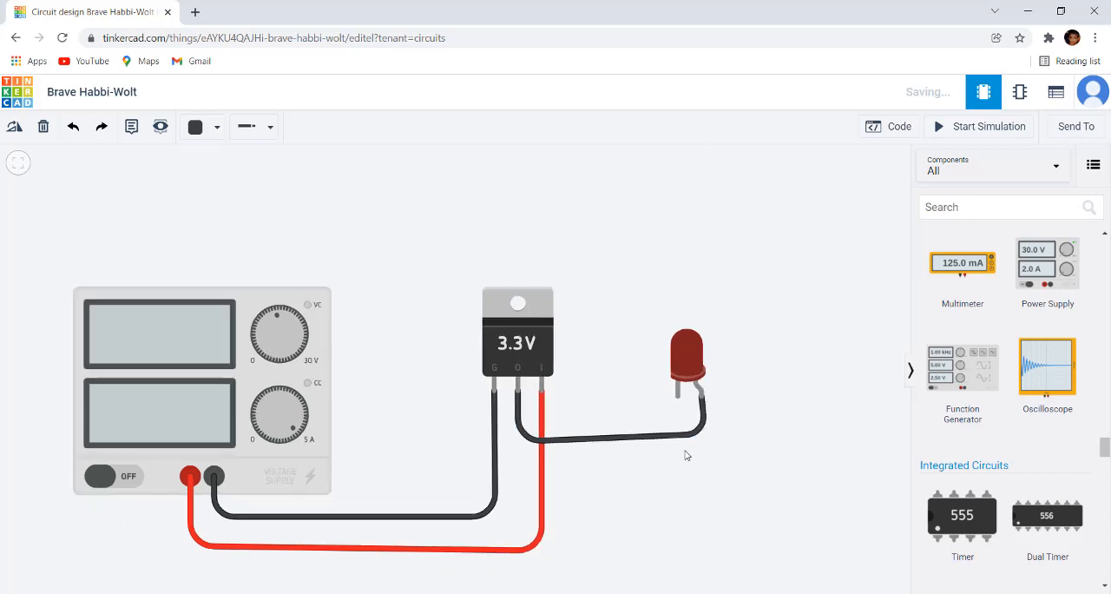
# Step: Wire the power supply's negative terminal to the LED's cathode, routed below the red supply wire with a straight vertical run under the cathode
pyautogui.scroll(2, 731, 399)
pyautogui.moveTo(731, 398); pyautogui.dragTo(740, 271)
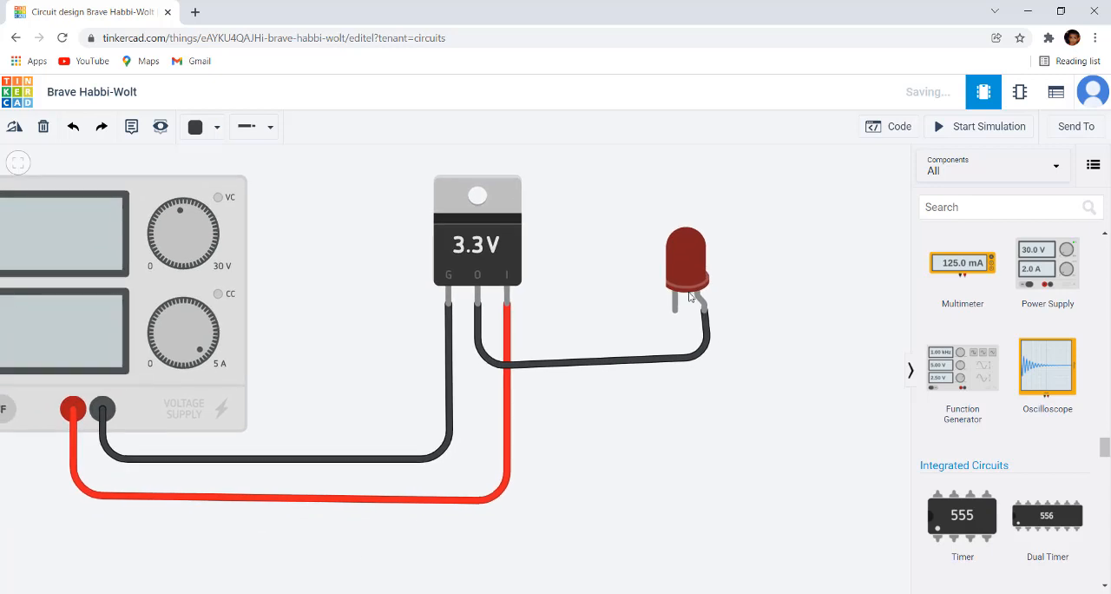
pyautogui.click(101, 423)
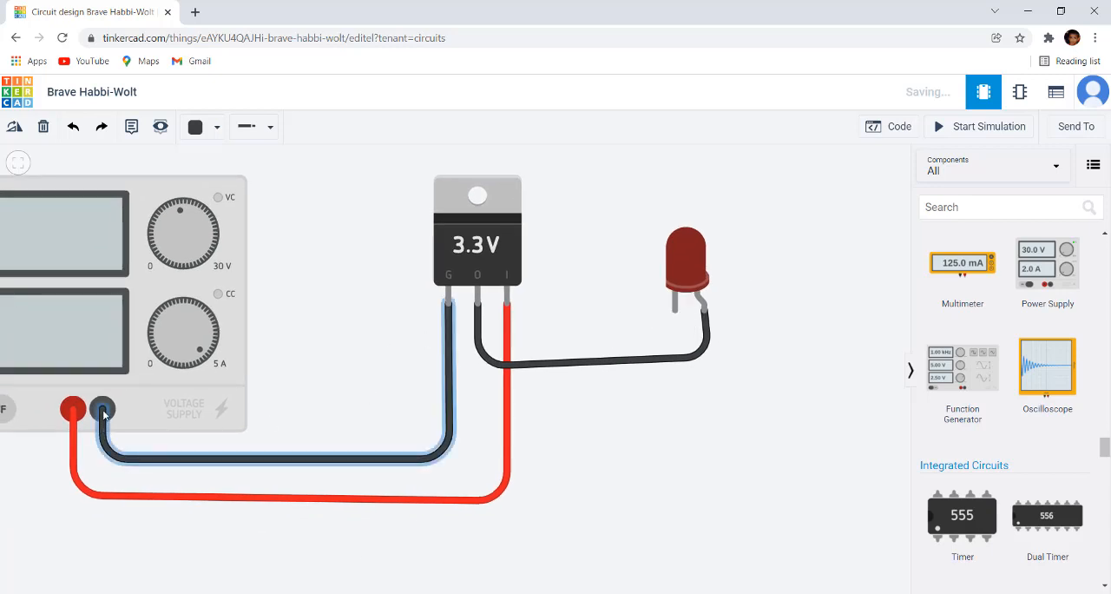
pyautogui.click(102, 412)
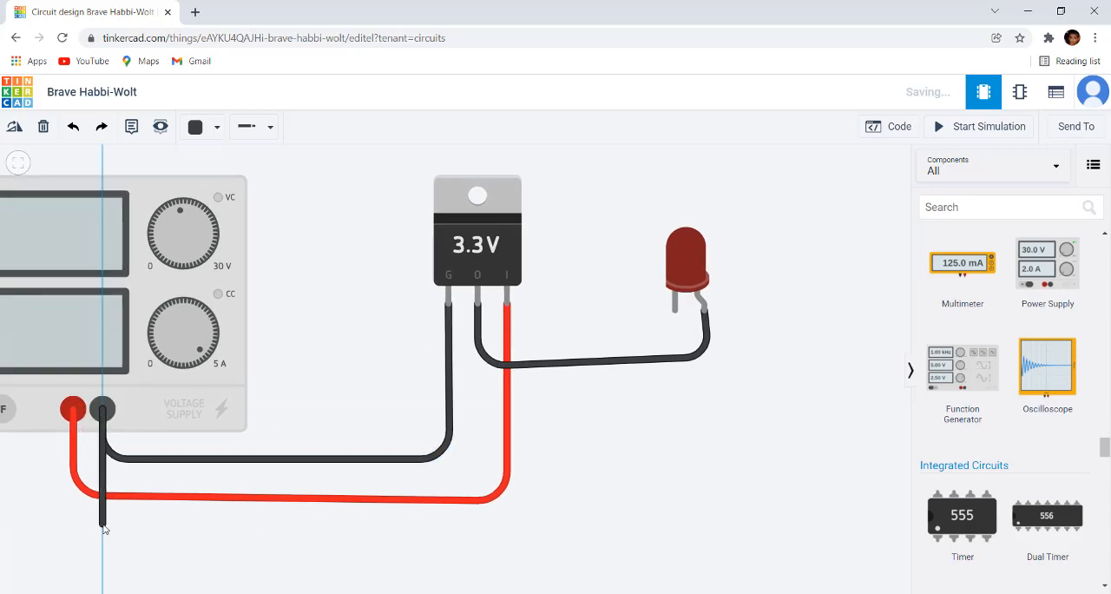
pyautogui.click(103, 524)
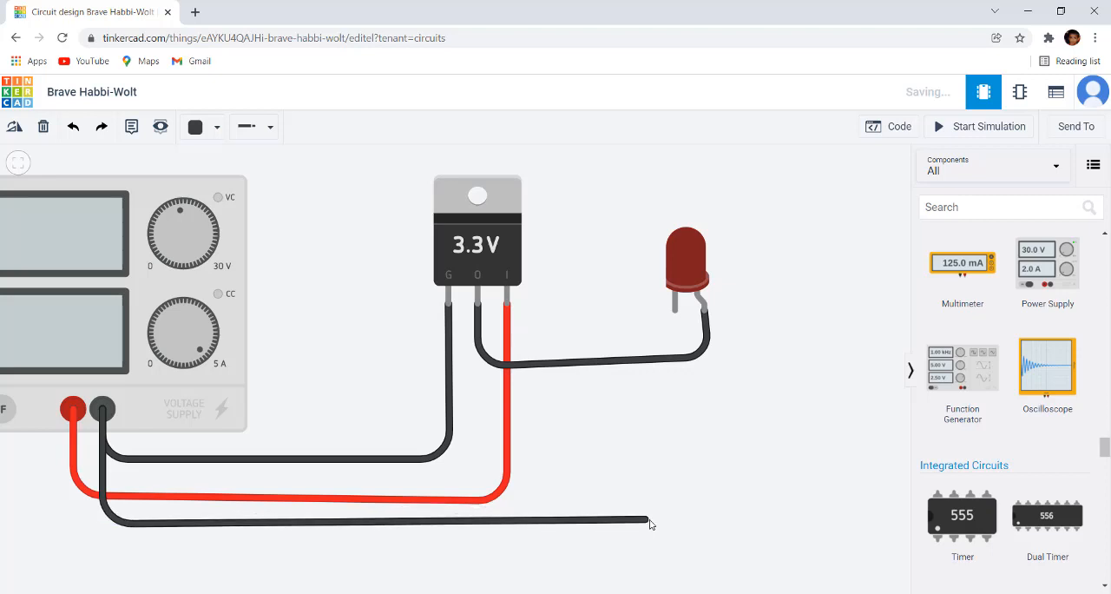
pyautogui.click(676, 524)
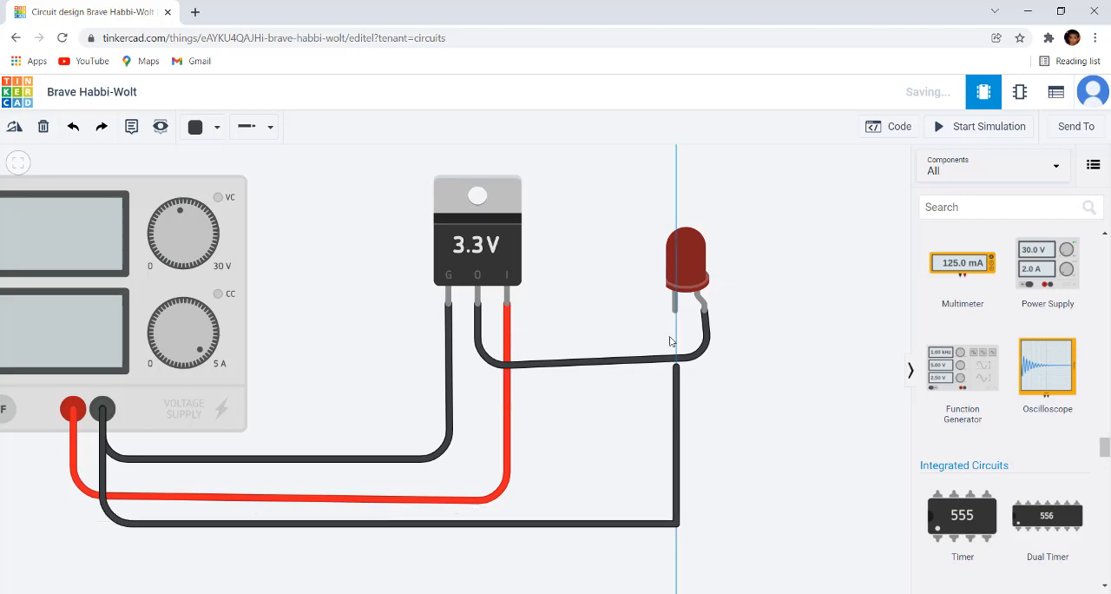
pyautogui.click(677, 310)
pyautogui.click(767, 405)
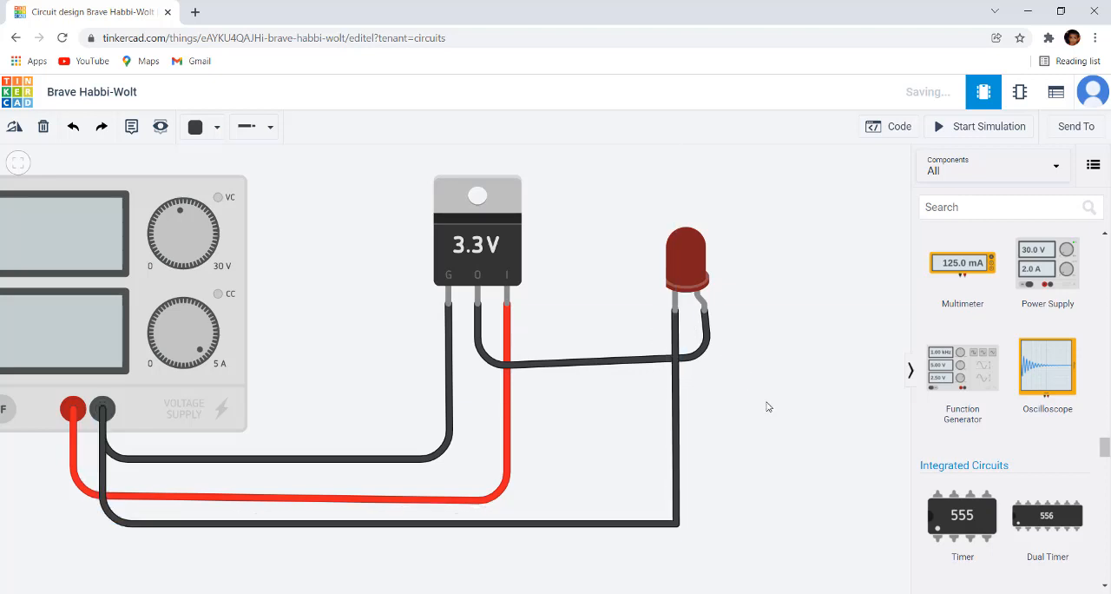
# Step: Change the colour of the wire between the regulator's output pin and the LED's anode to Red
pyautogui.scroll(-1, 736, 411)
pyautogui.click(625, 366)
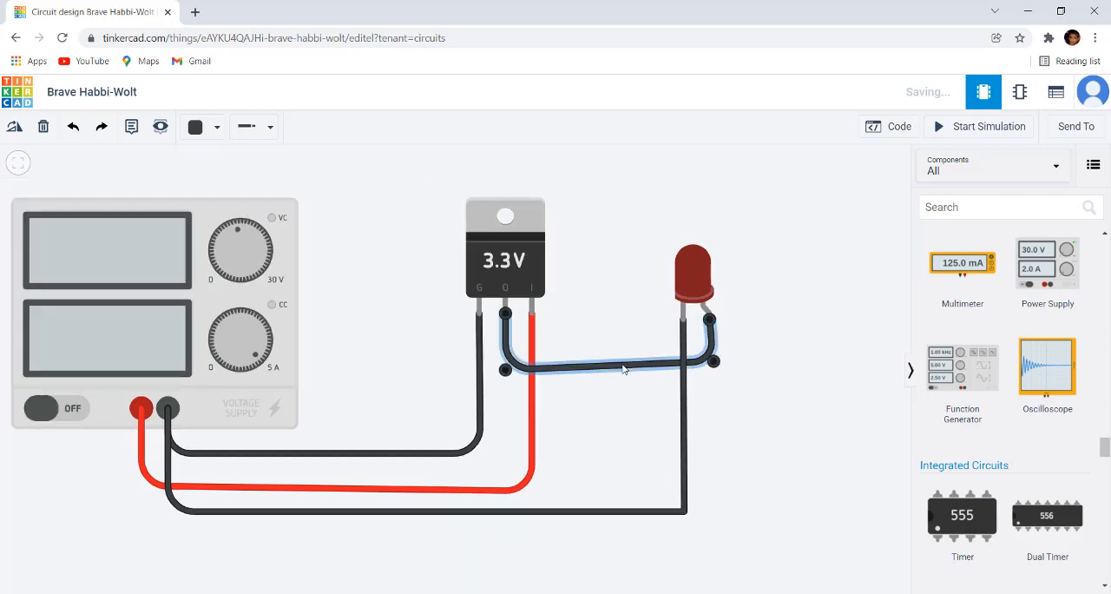
pyautogui.click(217, 128)
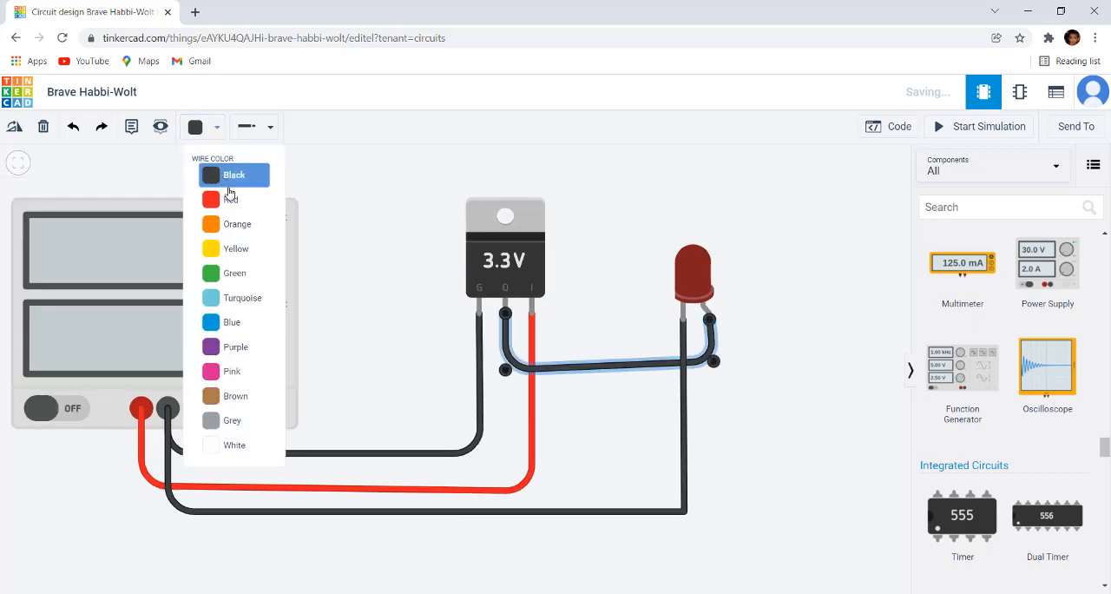
pyautogui.click(223, 195)
pyautogui.click(595, 203)
# Step: Start the simulation and examine how the LED behaves when connected directly to the regulator's output
pyautogui.scroll(-1, 595, 203)
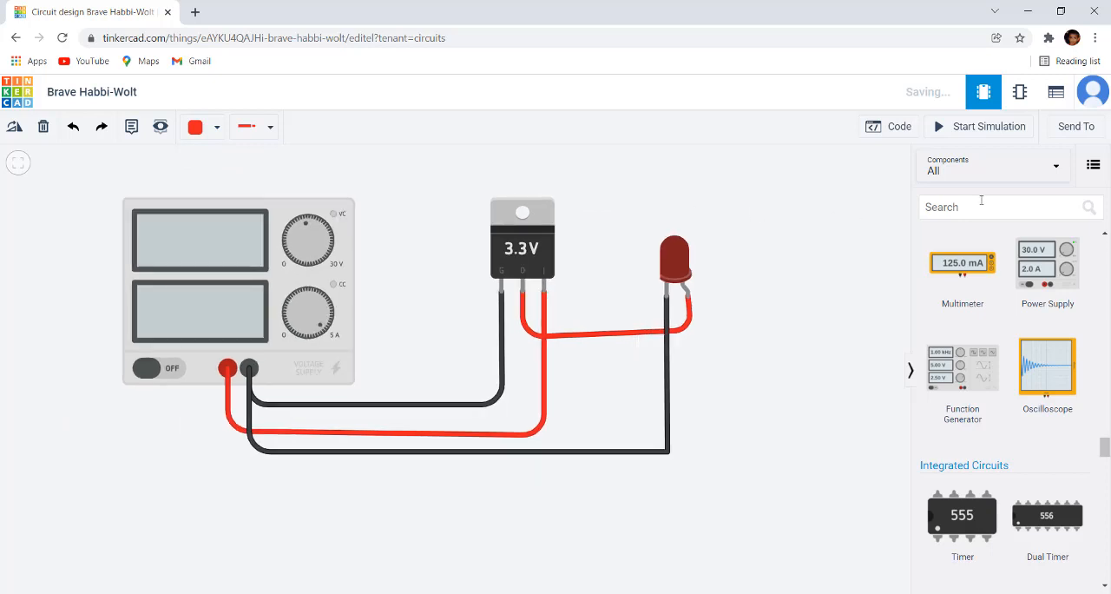
pyautogui.click(1008, 128)
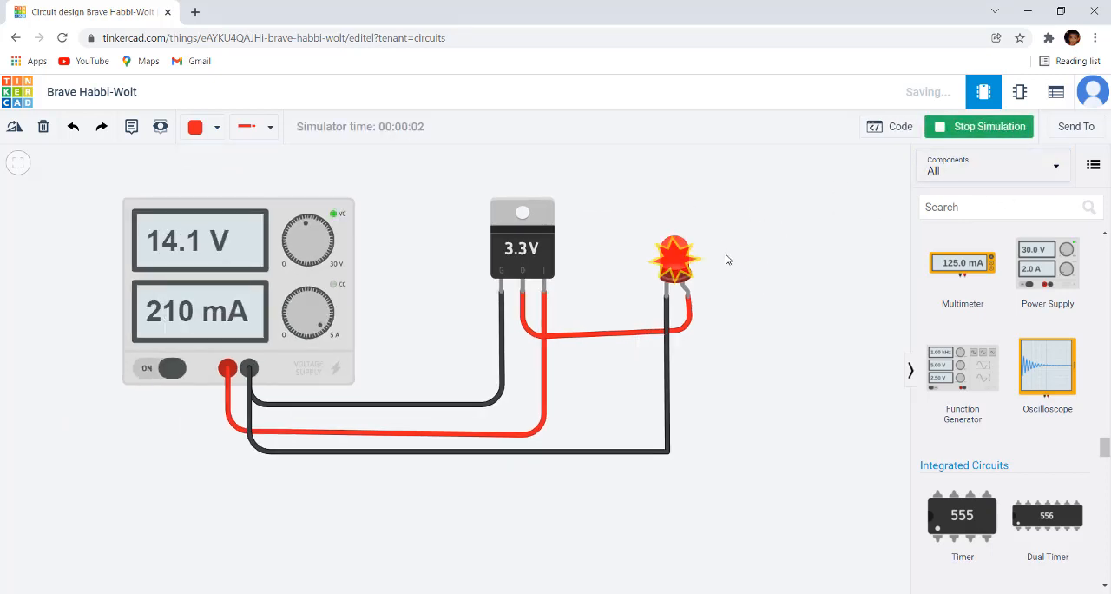
pyautogui.scroll(2, 728, 259)
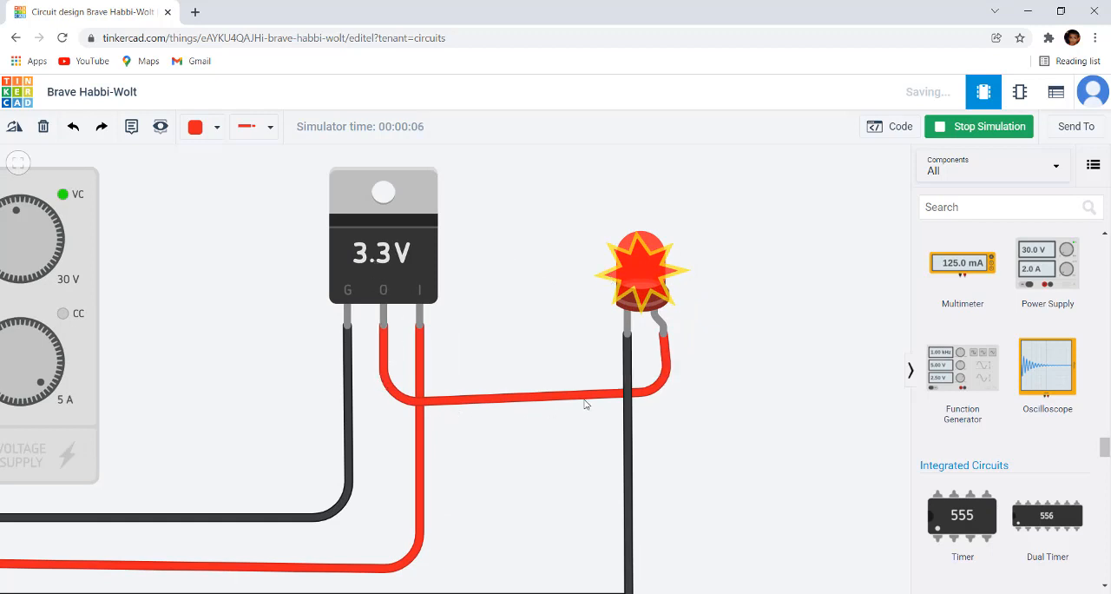
# Step: Stop the simulation and place a resistor vertically under the LED with its upper terminal on the anode
pyautogui.moveTo(658, 280)
pyautogui.click(982, 126)
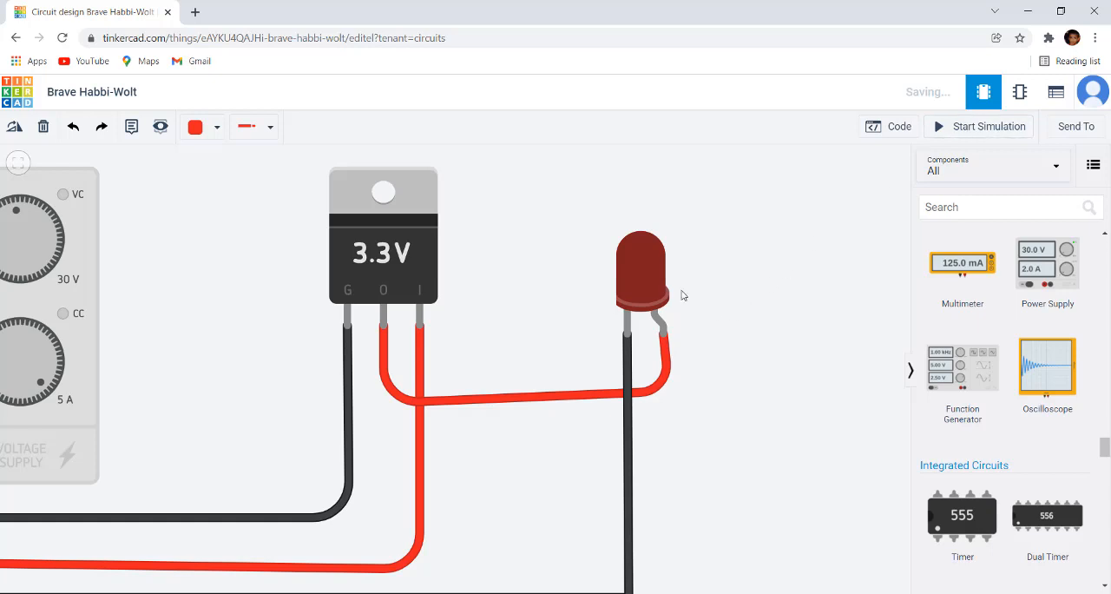
pyautogui.scroll(-2, 686, 363)
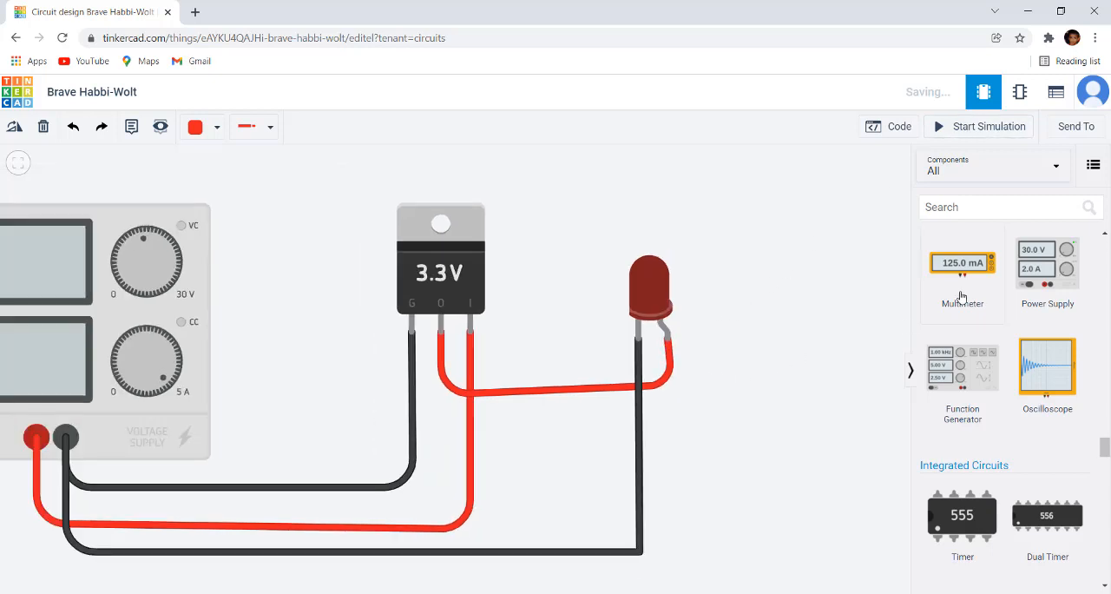
pyautogui.scroll(-10, 962, 298)
pyautogui.scroll(1, 969, 298)
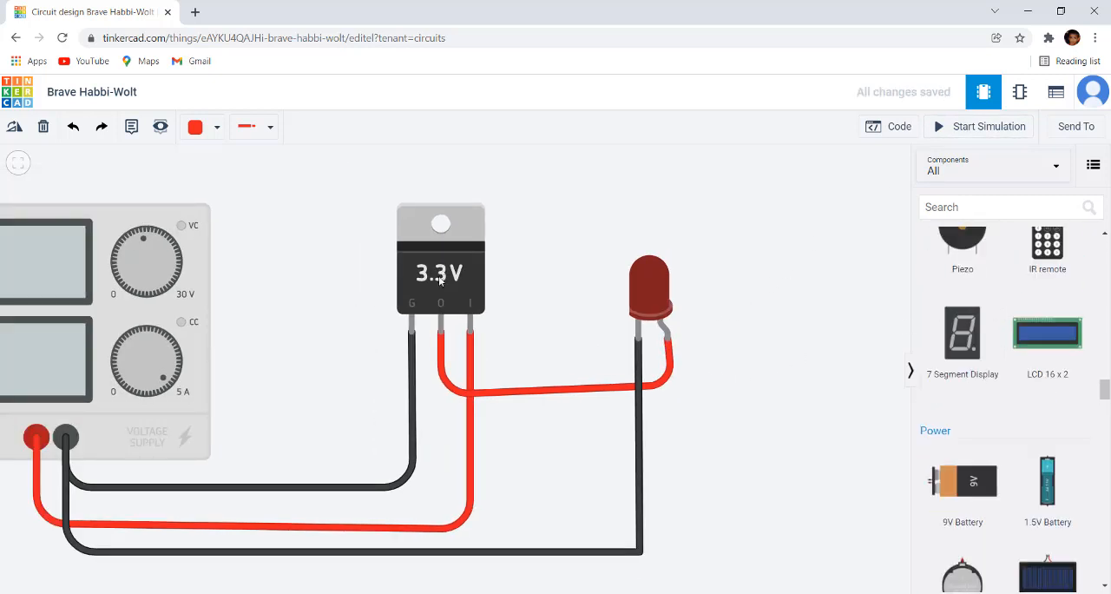
pyautogui.scroll(8, 1003, 326)
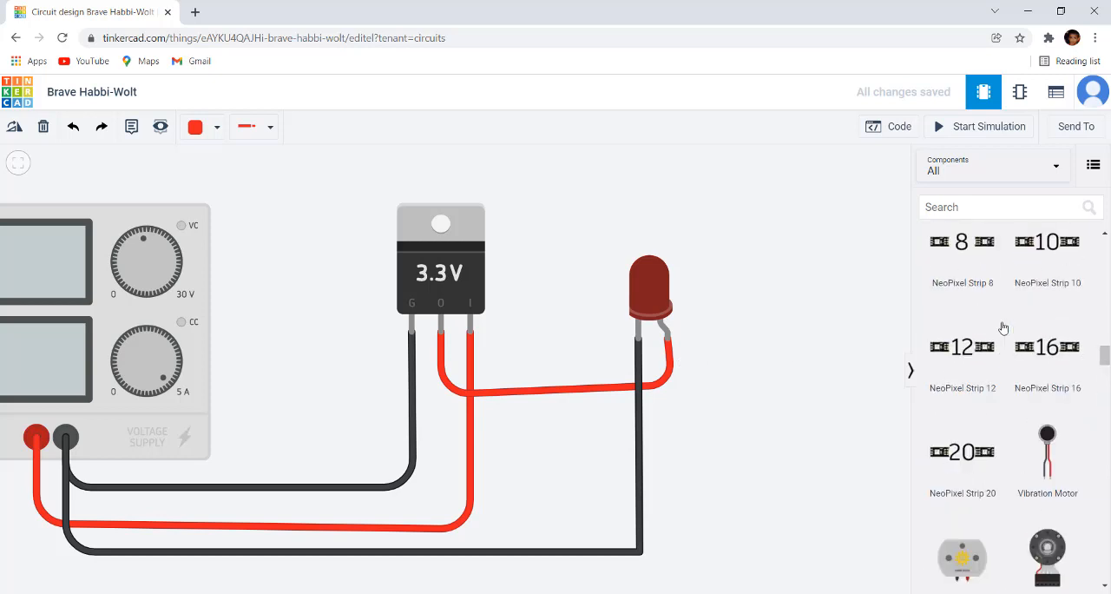
pyautogui.scroll(5, 1002, 327)
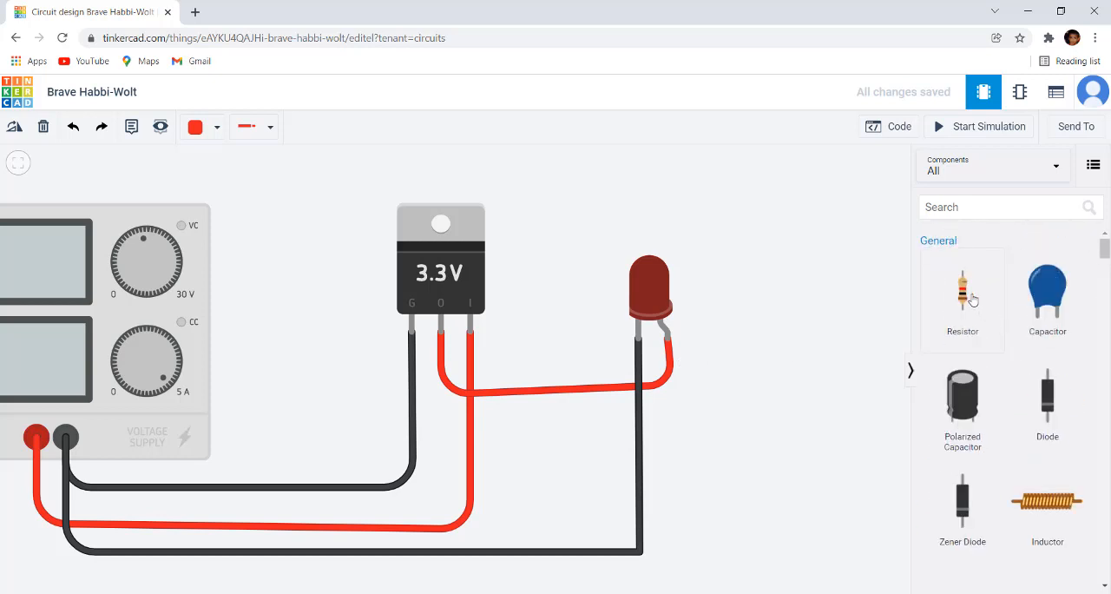
pyautogui.moveTo(959, 293); pyautogui.dragTo(658, 418)
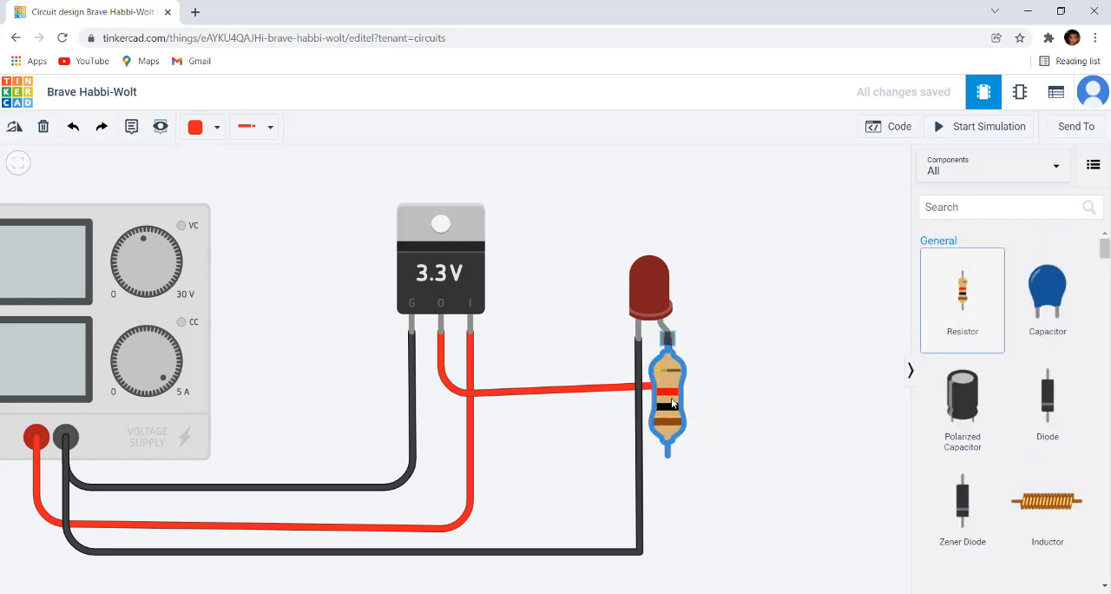
# Step: Reconnect the regulator's output wire from the LED's anode to the resistor's lower terminal, with its horizontal run below the resistor
pyautogui.click(741, 390)
pyautogui.click(608, 396)
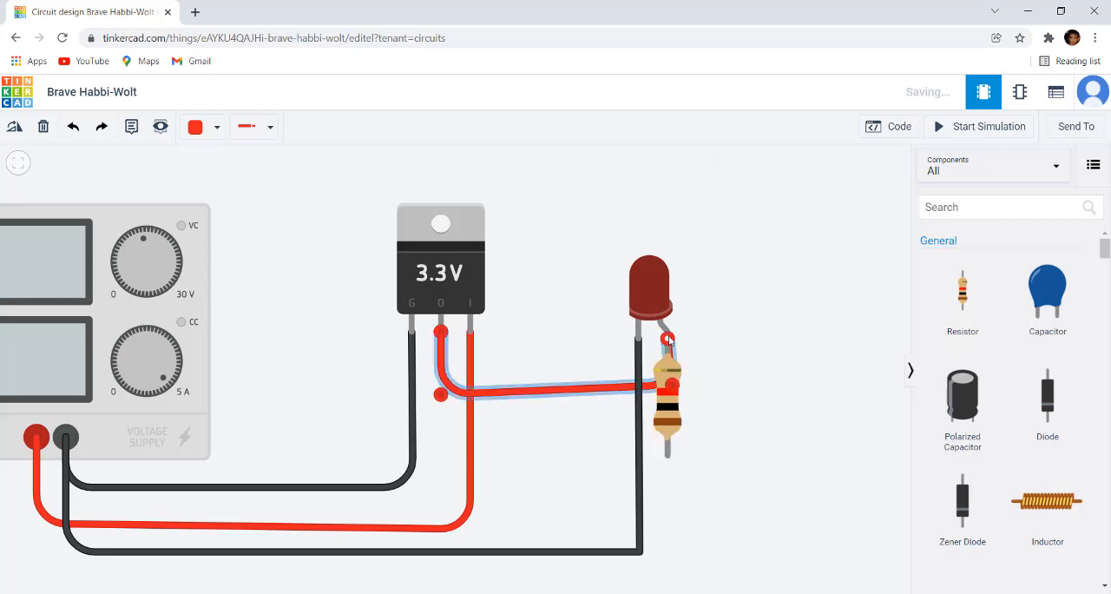
pyautogui.moveTo(668, 338); pyautogui.dragTo(669, 454)
pyautogui.moveTo(622, 395); pyautogui.dragTo(613, 497)
pyautogui.click(717, 456)
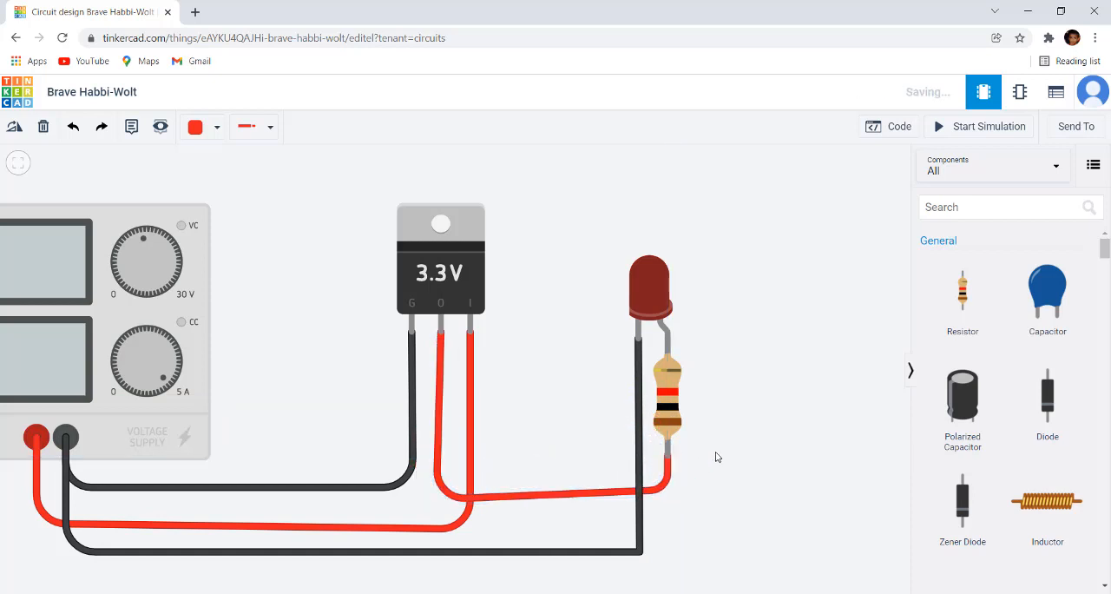
# Step: Set the resistance of the resistor under the LED to 50 Ω
pyautogui.scroll(1, 715, 443)
pyautogui.click(665, 396)
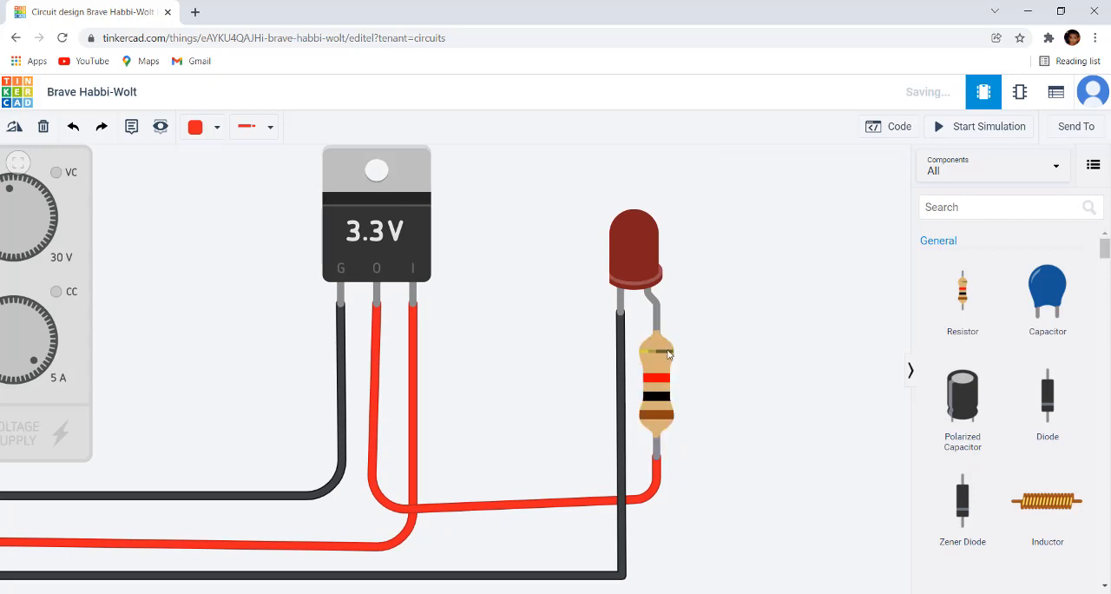
pyautogui.click(669, 357)
pyautogui.click(883, 219)
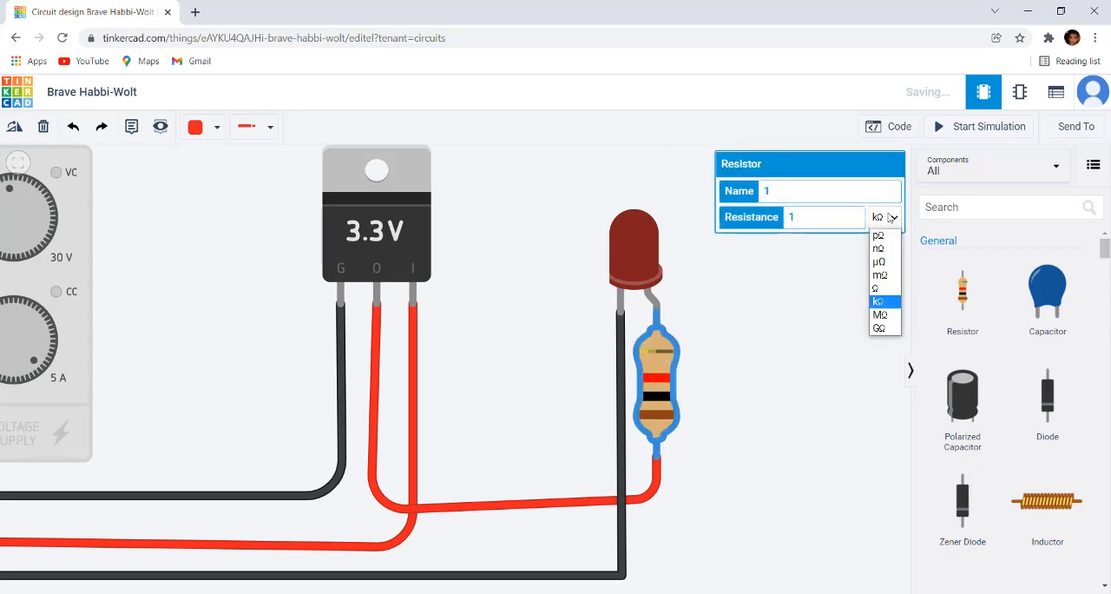
pyautogui.click(887, 291)
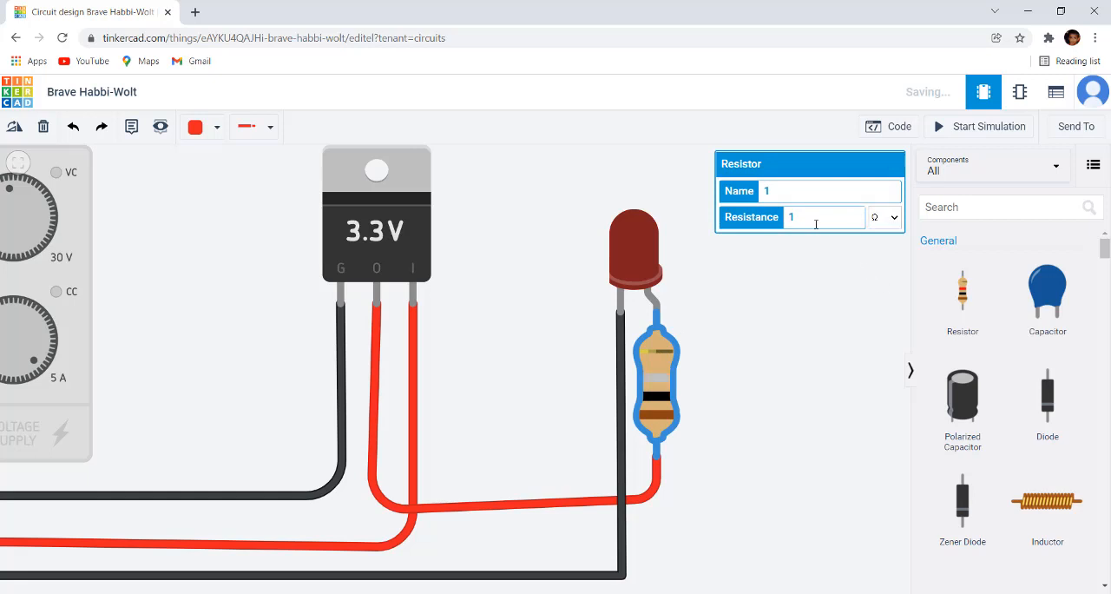
pyautogui.moveTo(792, 217); pyautogui.dragTo(776, 223)
pyautogui.write('50')
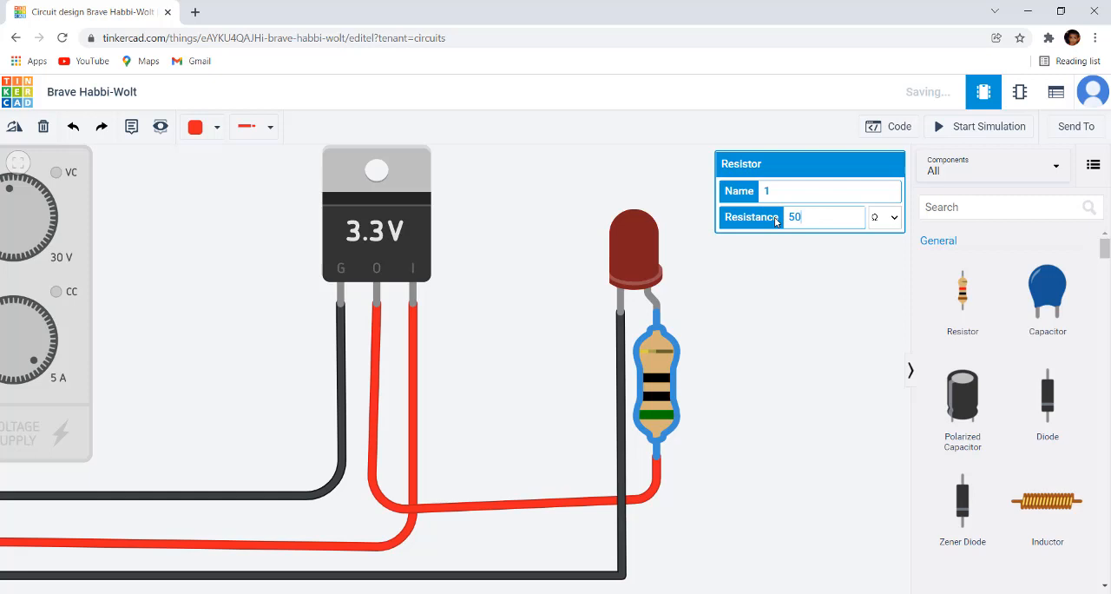
pyautogui.click(834, 299)
# Step: Run the simulation to examine how the LED behaves with the series resistor, and stop it again
pyautogui.scroll(-2, 817, 331)
pyautogui.click(990, 132)
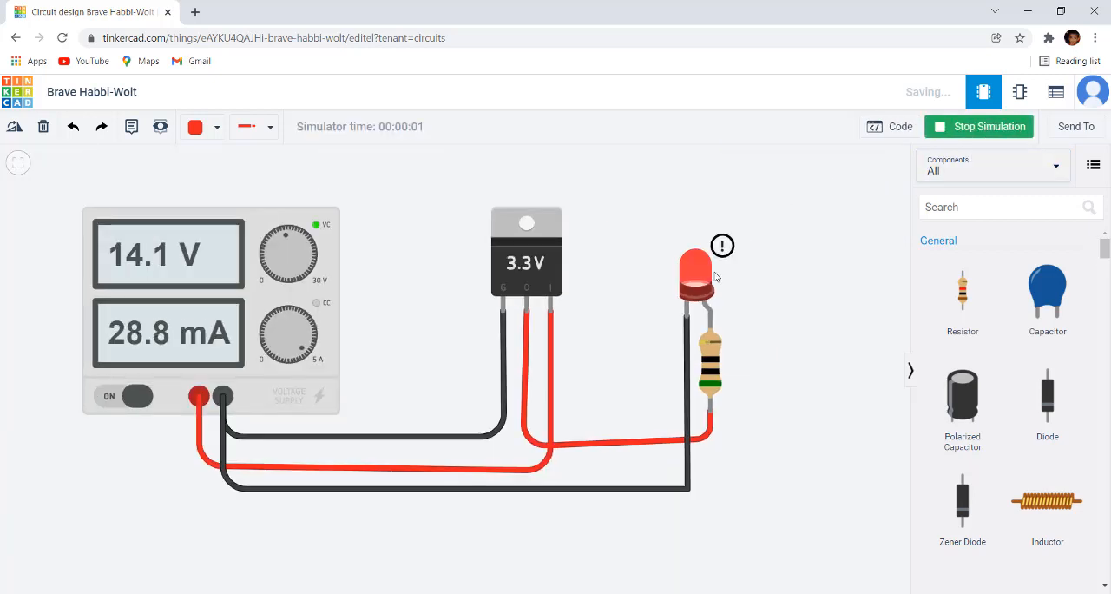
pyautogui.scroll(1, 769, 325)
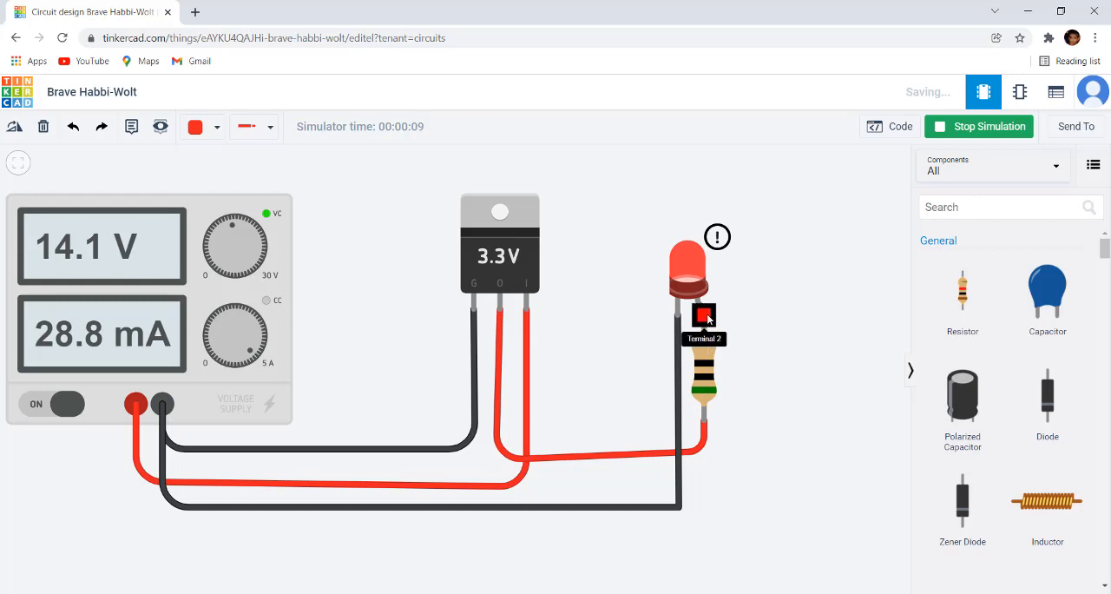
pyautogui.click(988, 126)
# Step: Add a multimeter to the circuit directly above the LED
pyautogui.scroll(-5, 988, 412)
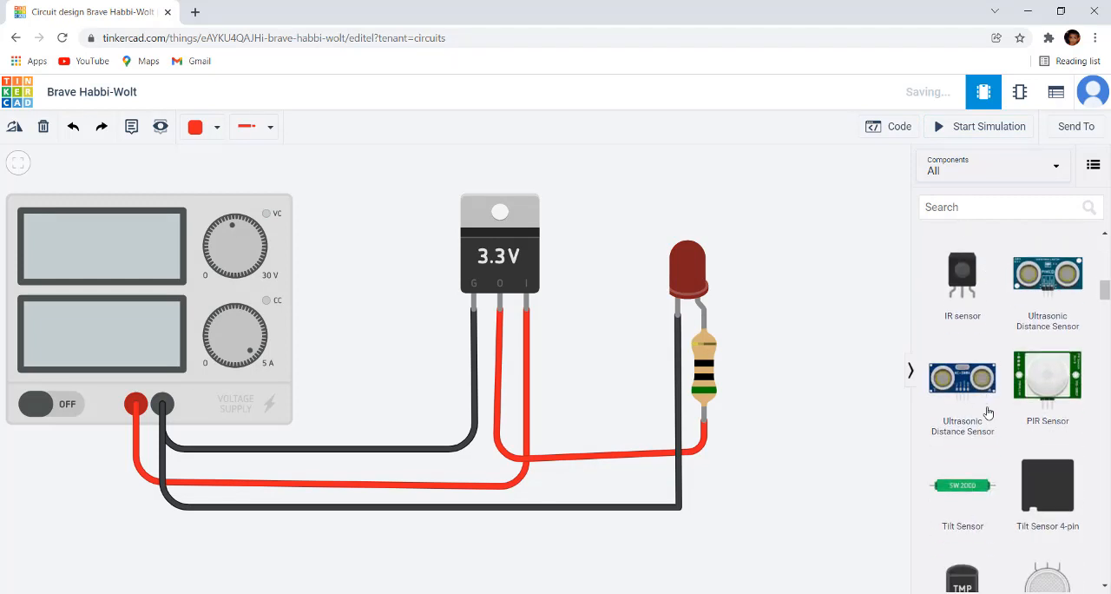
pyautogui.scroll(-10, 988, 413)
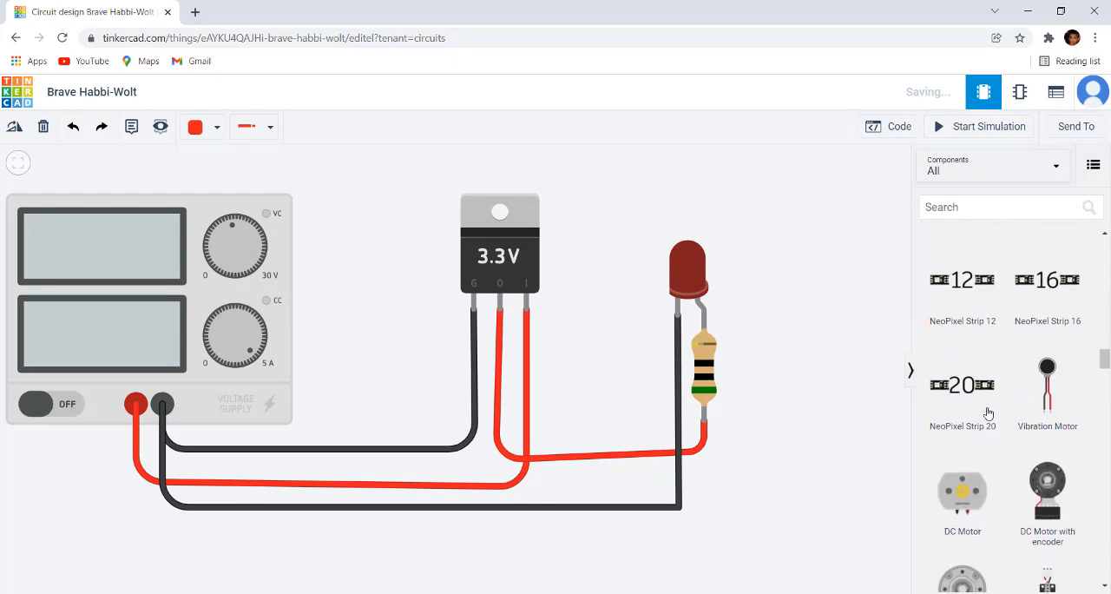
pyautogui.scroll(-12, 988, 412)
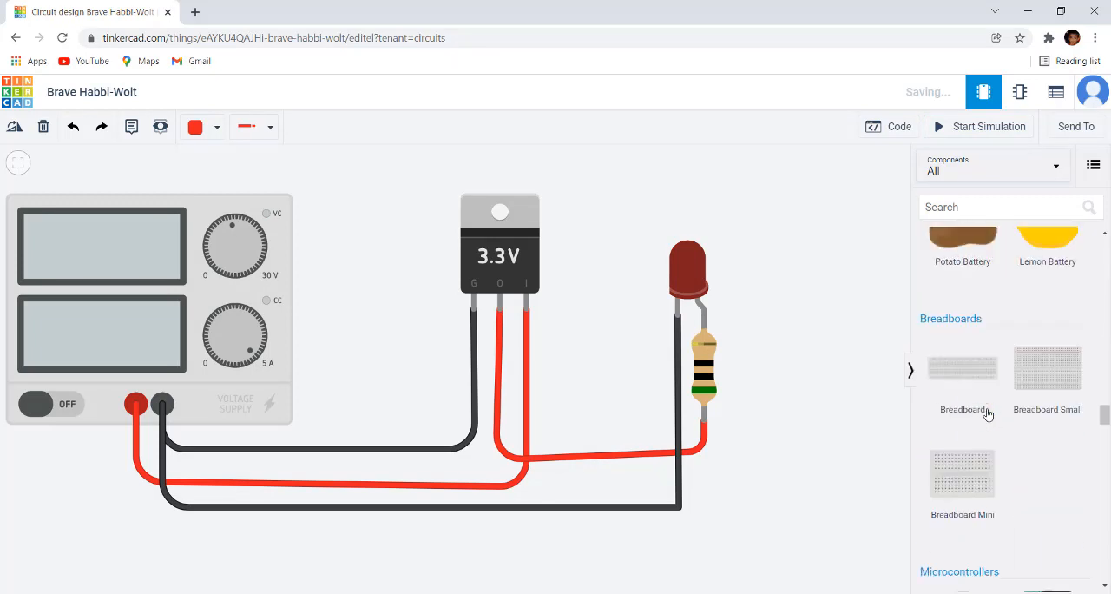
pyautogui.scroll(-8, 988, 414)
pyautogui.scroll(3, 981, 412)
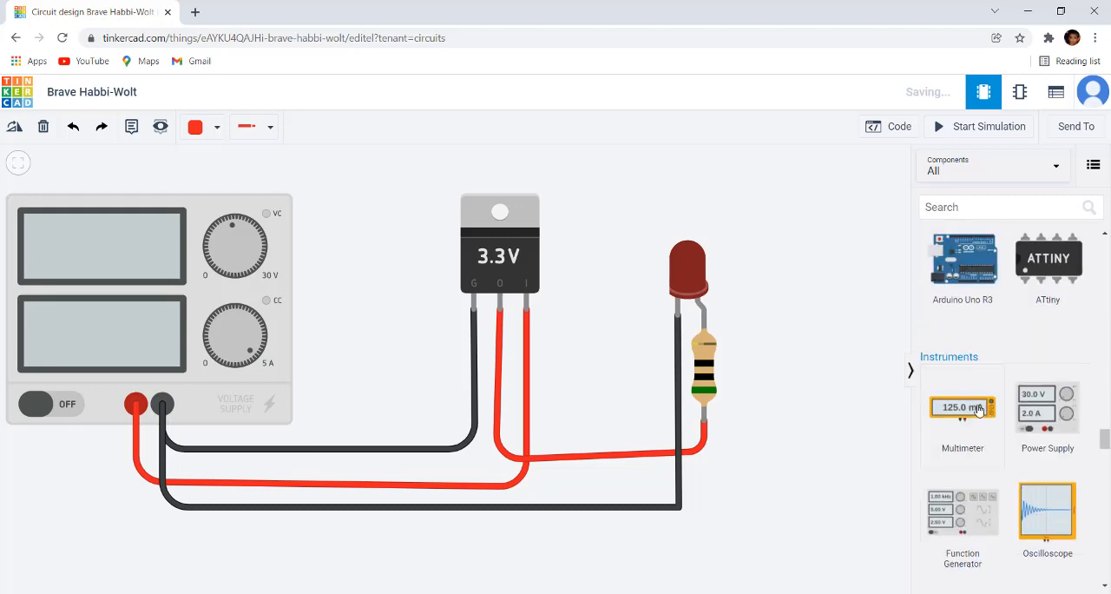
pyautogui.moveTo(980, 410); pyautogui.dragTo(730, 230)
pyautogui.click(763, 376)
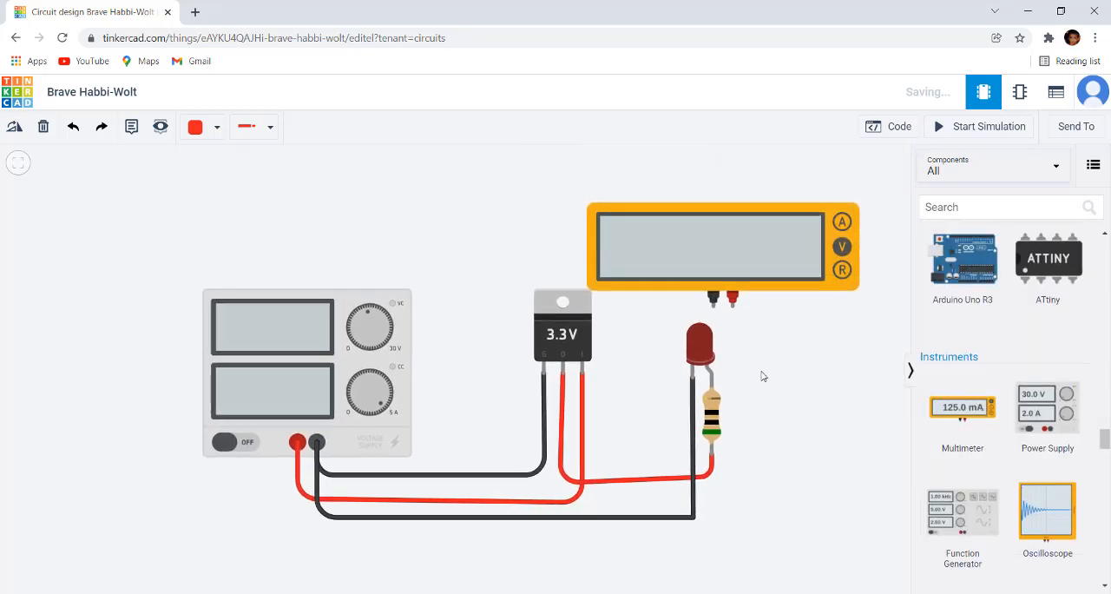
# Step: Wire the multimeter's positive probe to the LED's anode and its negative probe to the LED's cathode
pyautogui.click(727, 330)
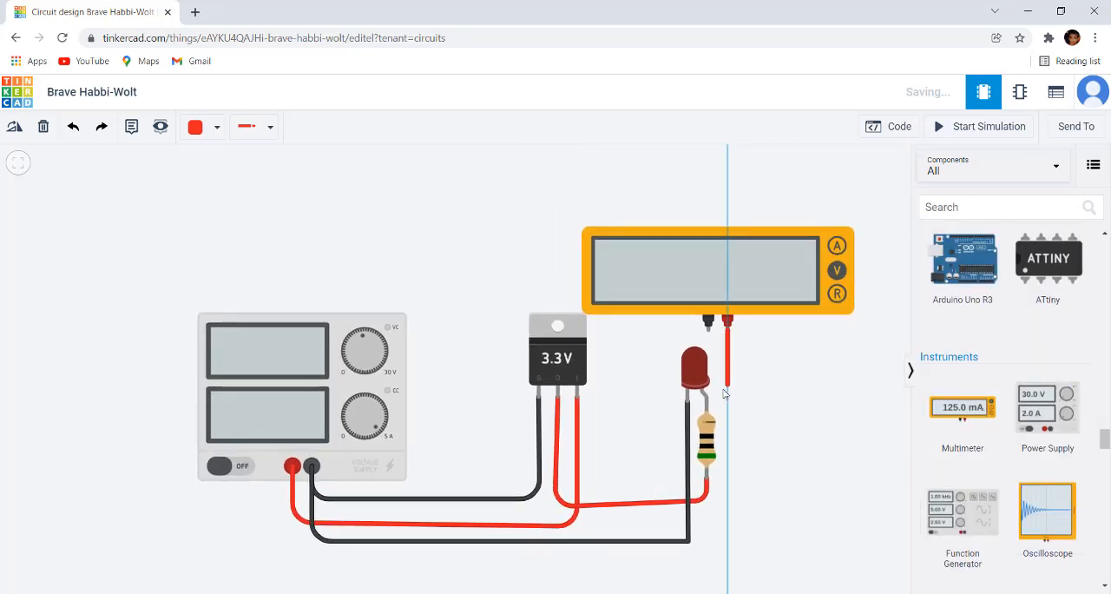
pyautogui.click(707, 401)
pyautogui.click(708, 331)
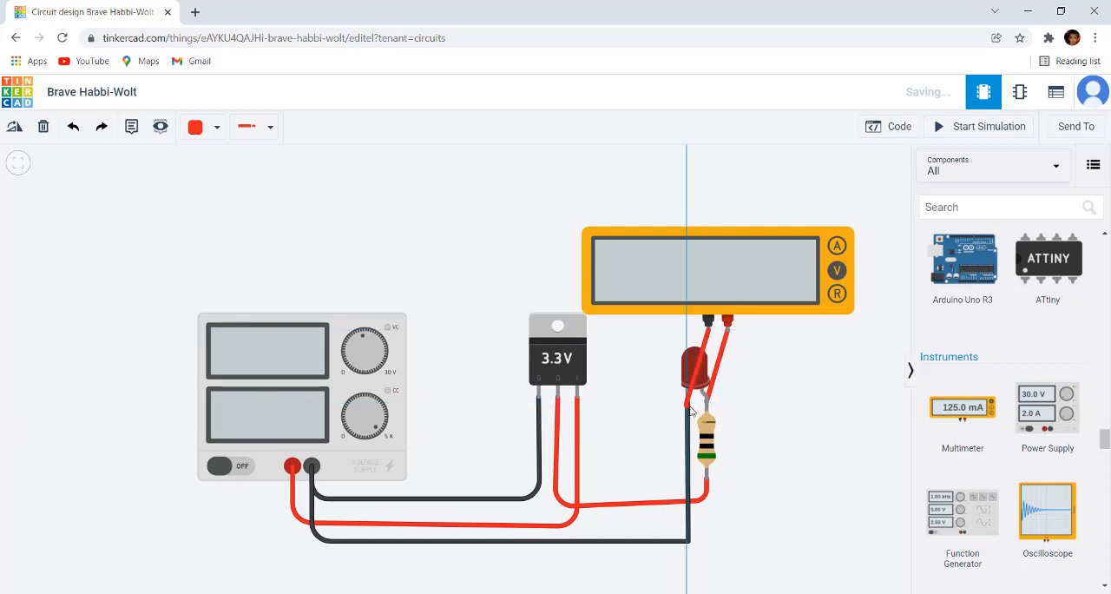
pyautogui.click(689, 402)
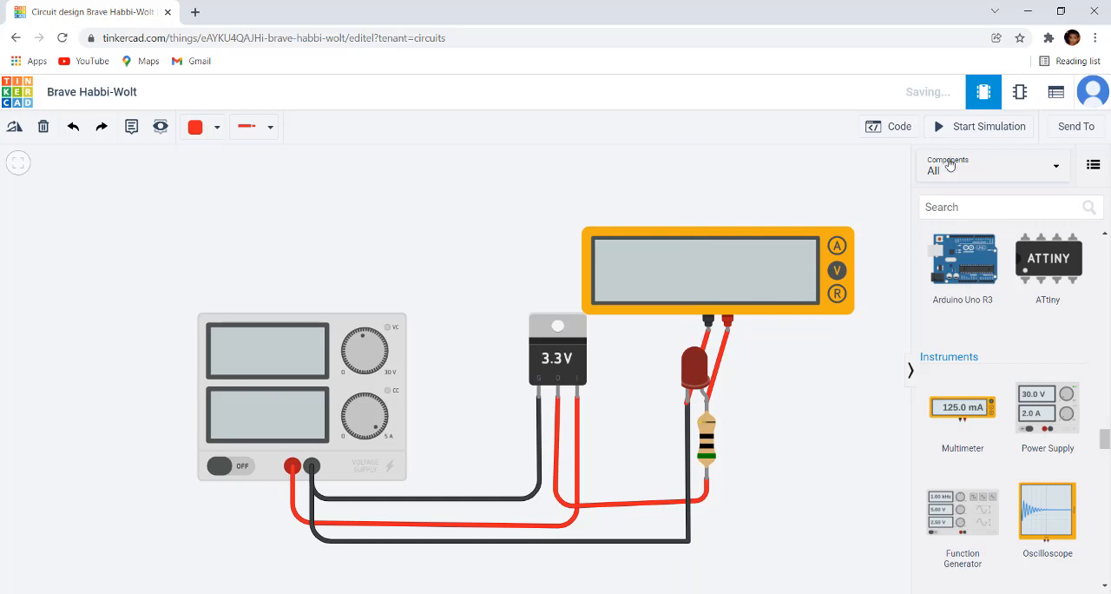
# Step: Start the simulation, measure the voltage across the LED and read the LED's warning
pyautogui.click(969, 128)
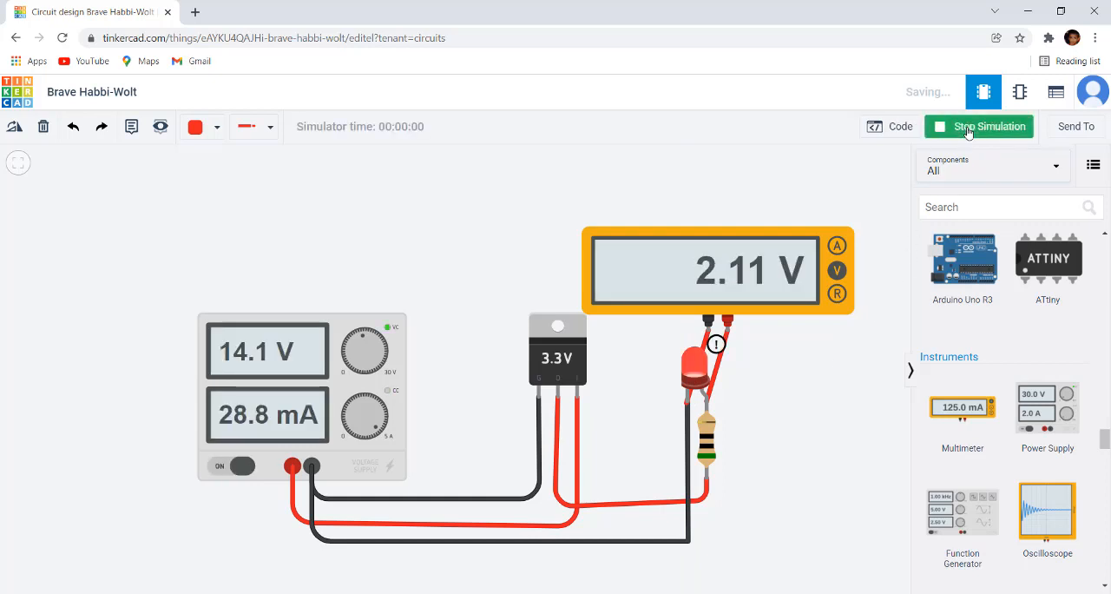
pyautogui.scroll(2, 792, 352)
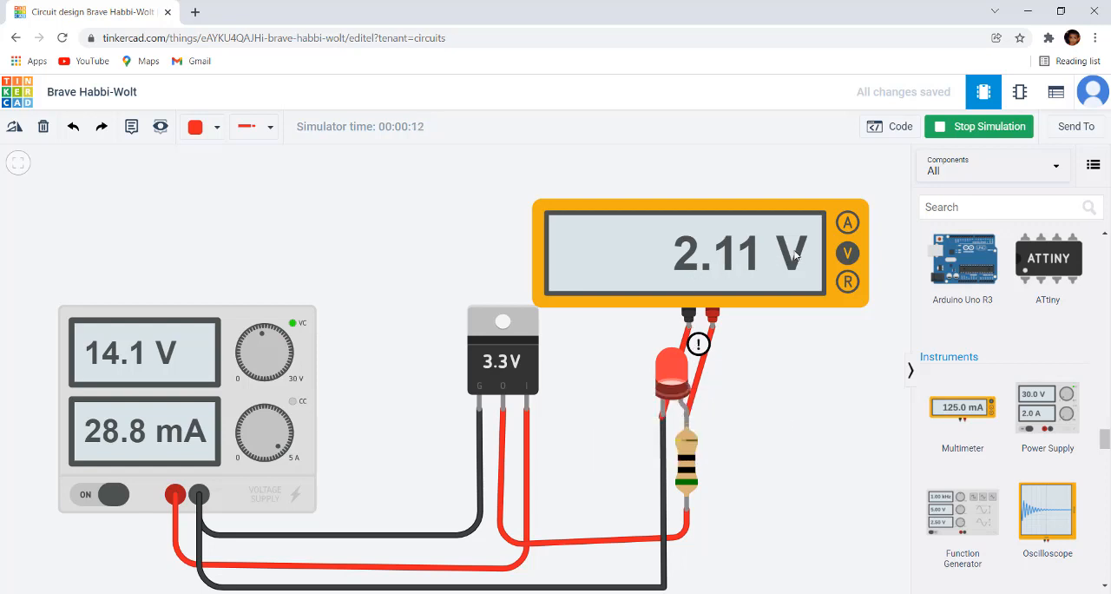
pyautogui.moveTo(677, 398)
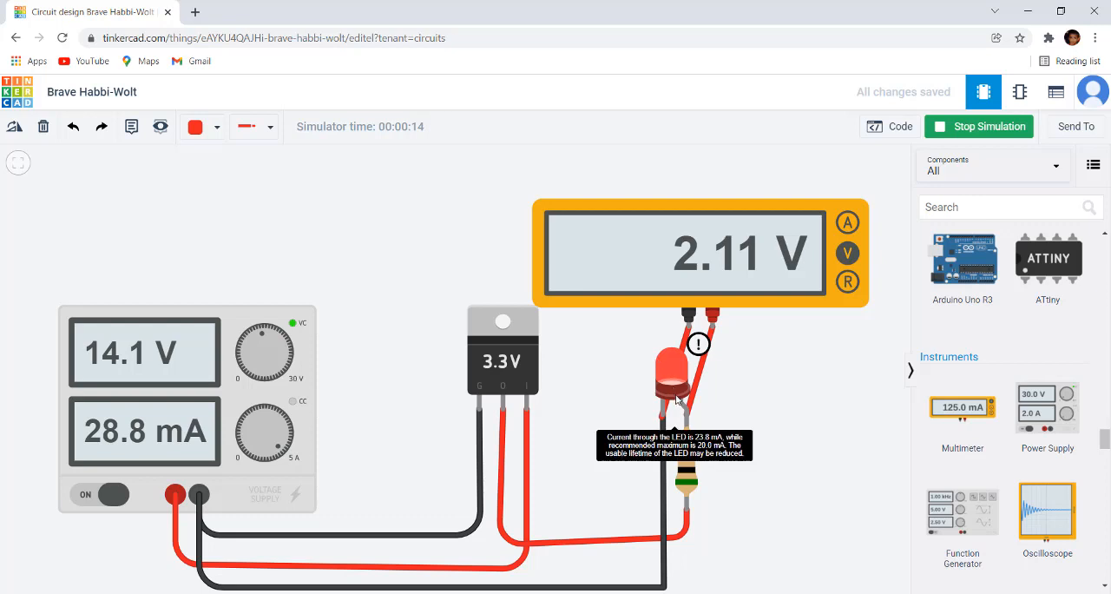
pyautogui.scroll(-4, 677, 397)
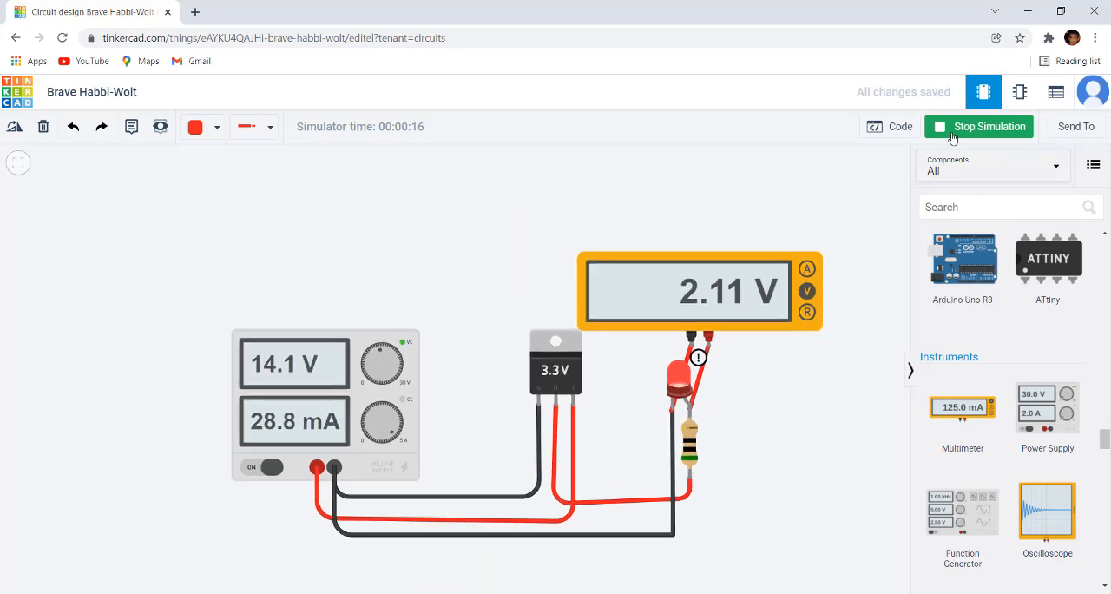
# Step: Stop the simulation and delete the multimeter together with its probe wires
pyautogui.click(976, 126)
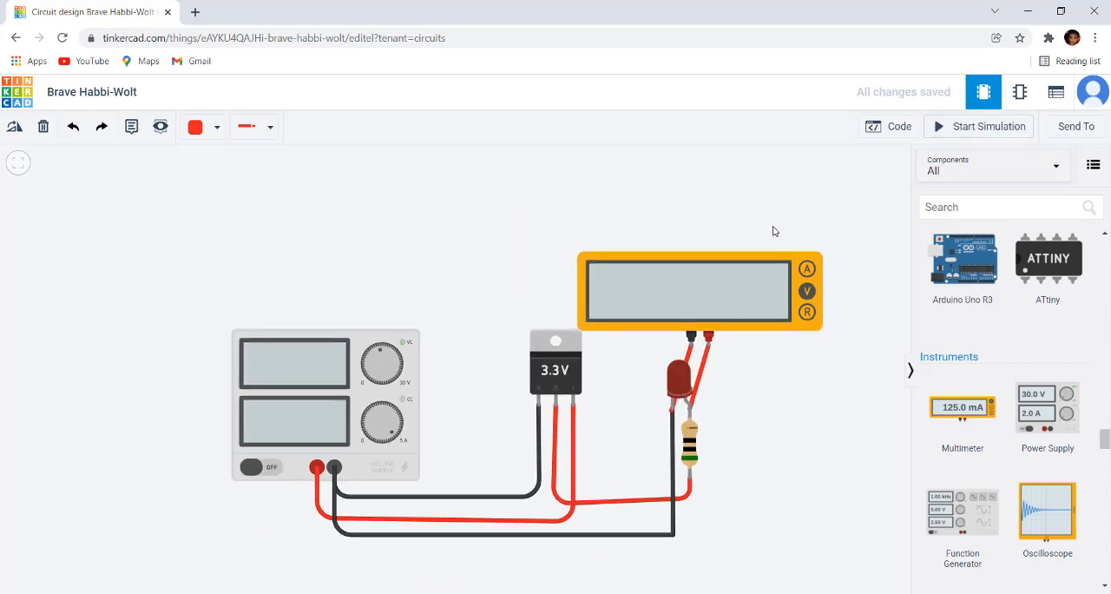
pyautogui.click(751, 269)
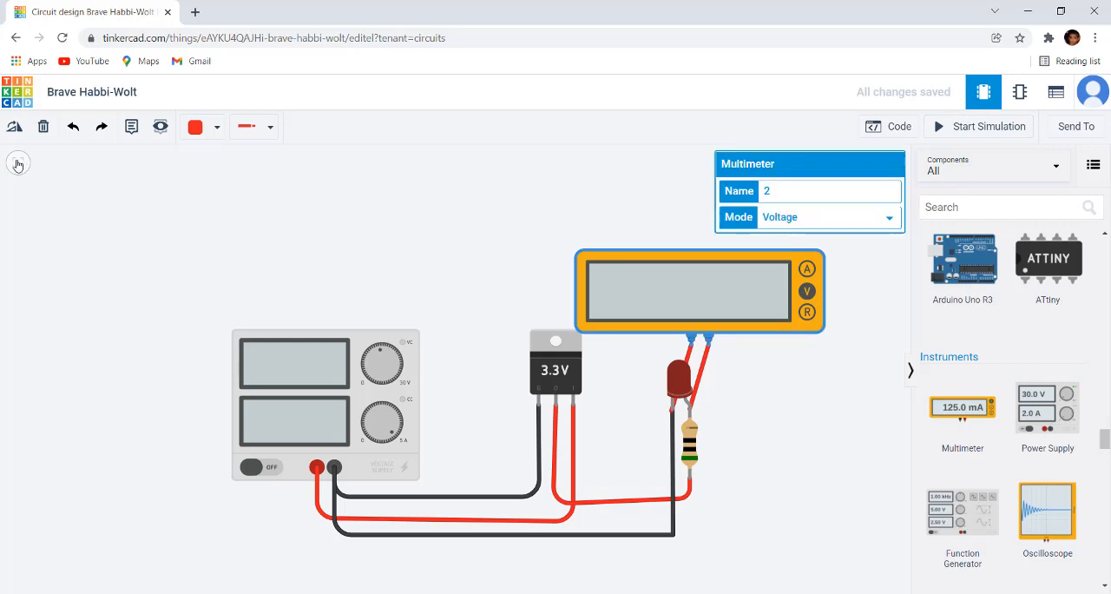
pyautogui.click(44, 127)
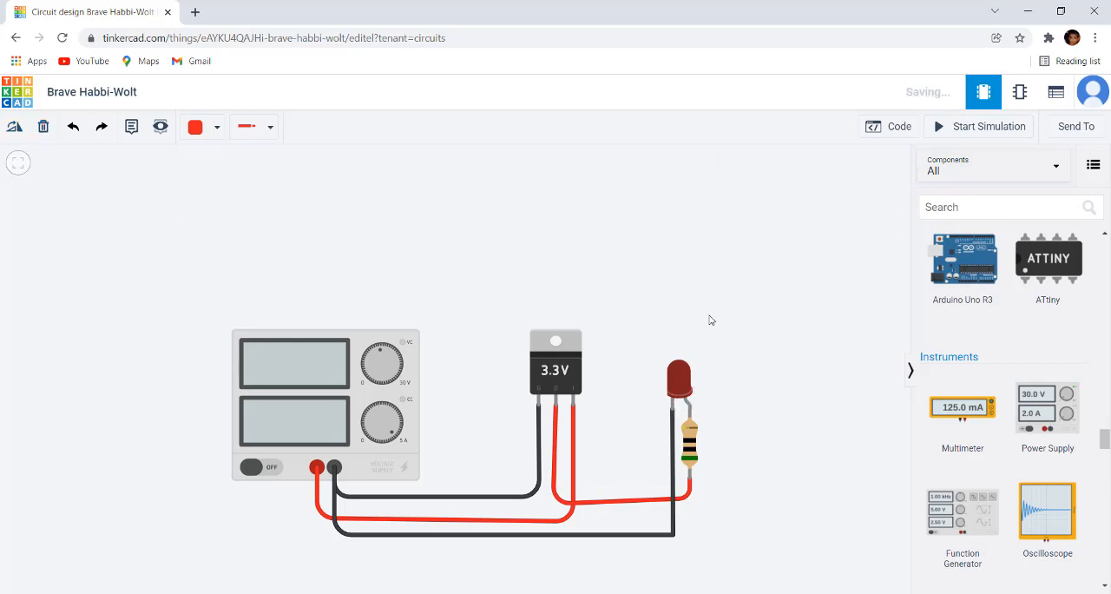
pyautogui.scroll(1, 750, 405)
pyautogui.scroll(1, 773, 361)
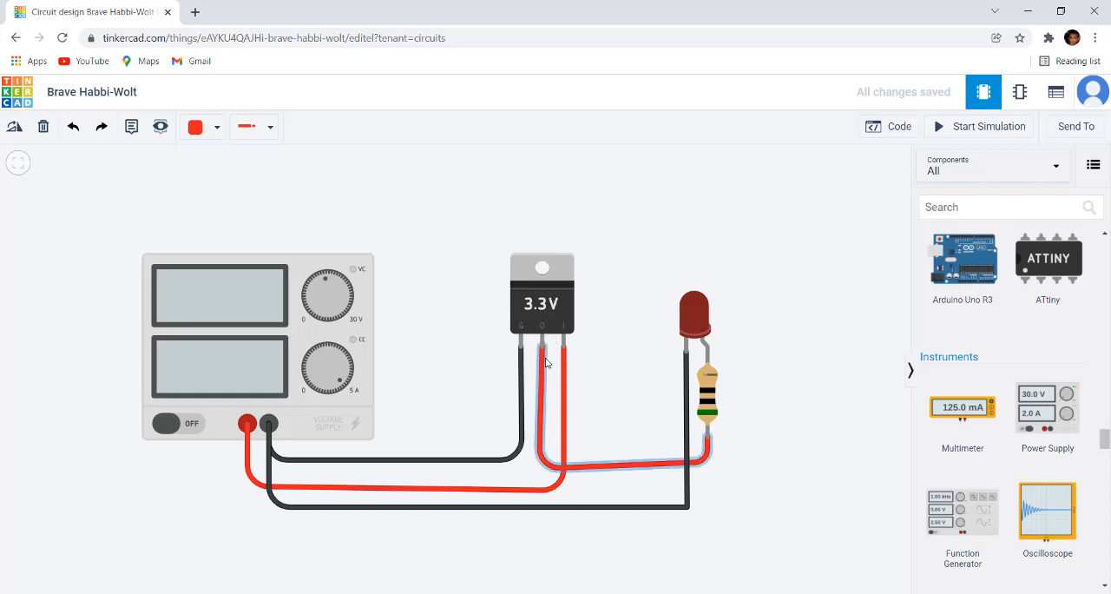
pyautogui.scroll(-2, 546, 363)
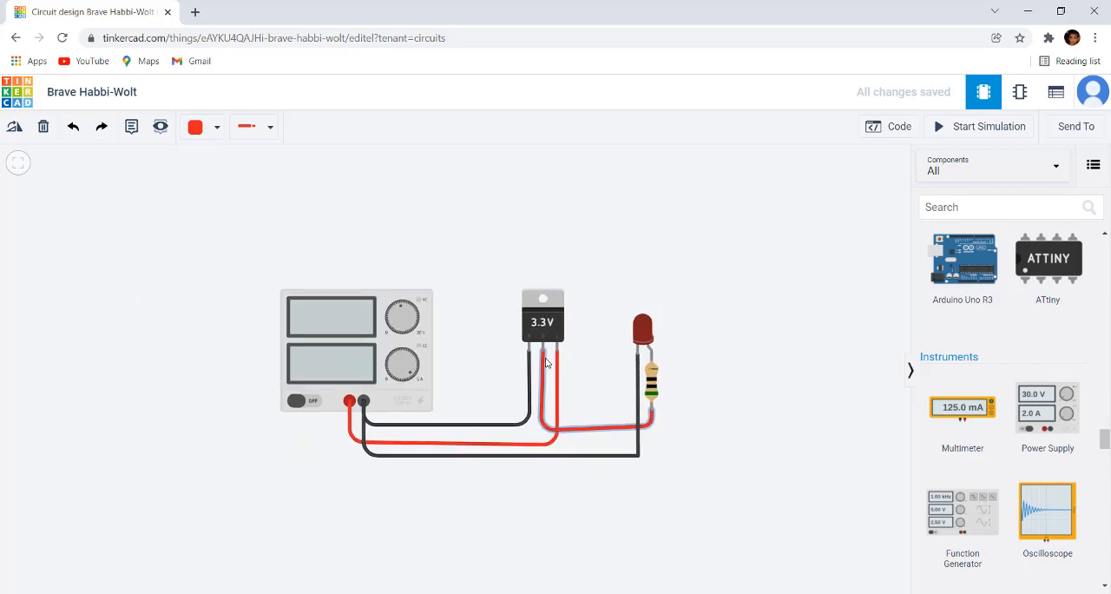